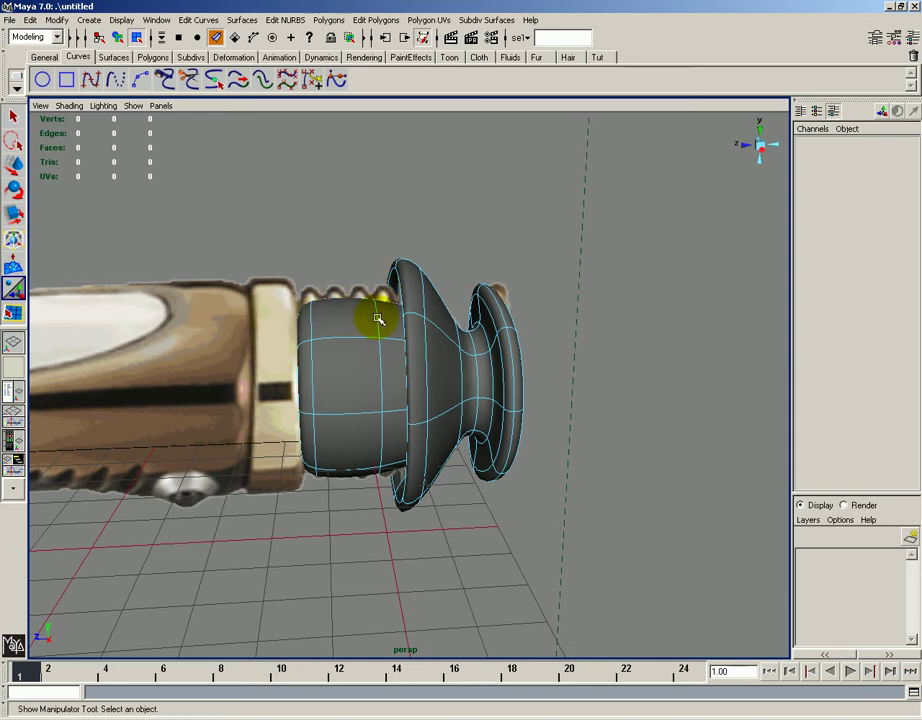
- Switch the revolved subdivision surface to polygon proxy mode in the side view
left_click_drag(377, 318, 369, 303, "alt")
key("space")
left_click_drag(340, 352, 404, 354)
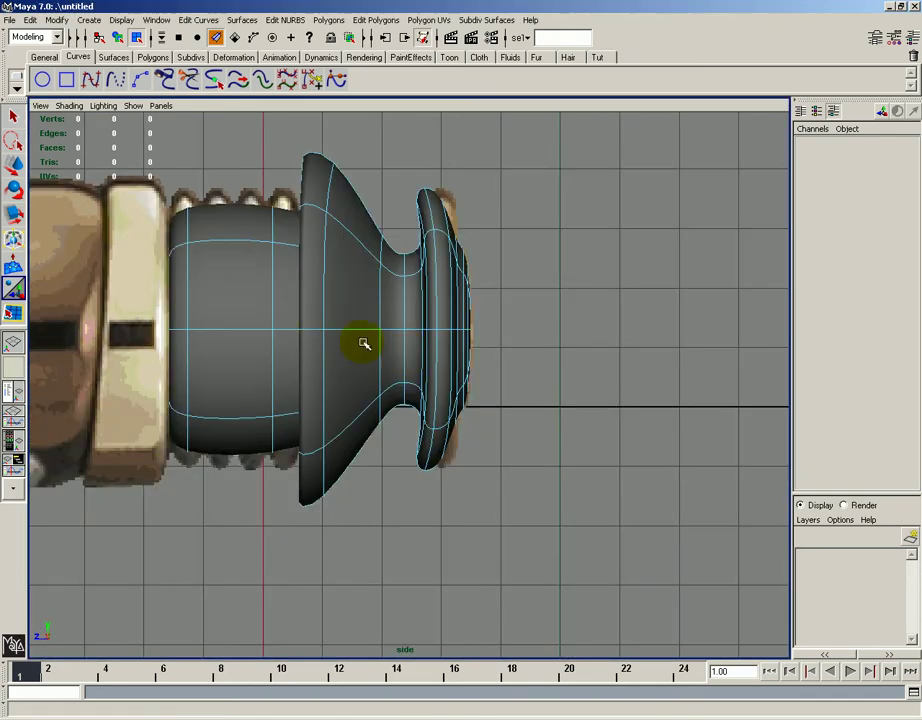
middle_click_drag(363, 343, 391, 340, "alt")
right_click_drag(337, 335, 397, 358)
middle_click_drag(323, 321, 335, 321, "alt")
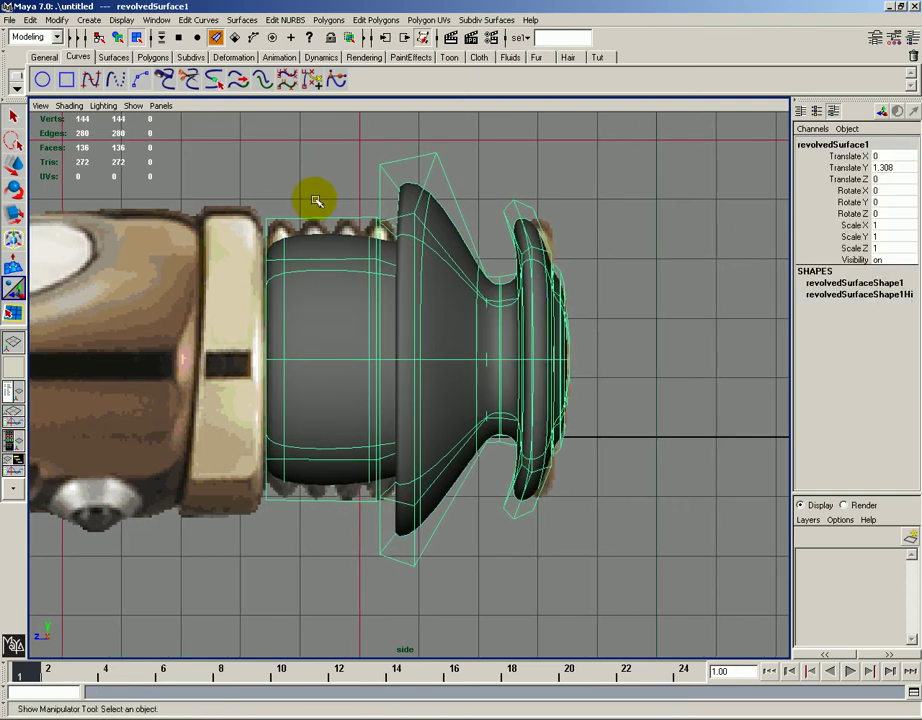
left_click(317, 539)
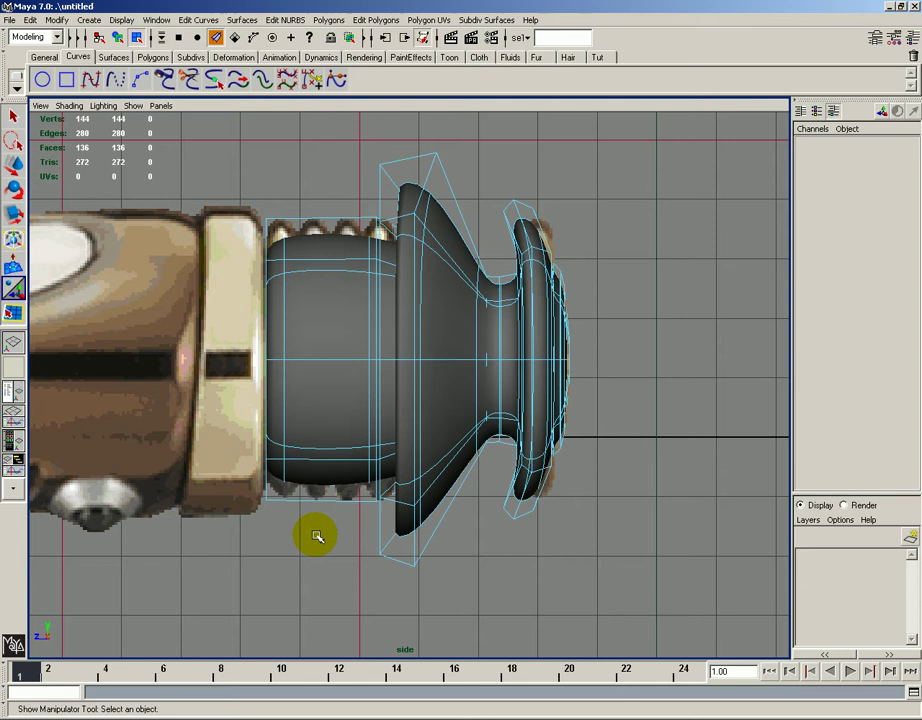
- Select the band of faces around the surface's straight sleeve and cut it vertically at the first groove with the Cut Faces Tool
right_click(331, 463)
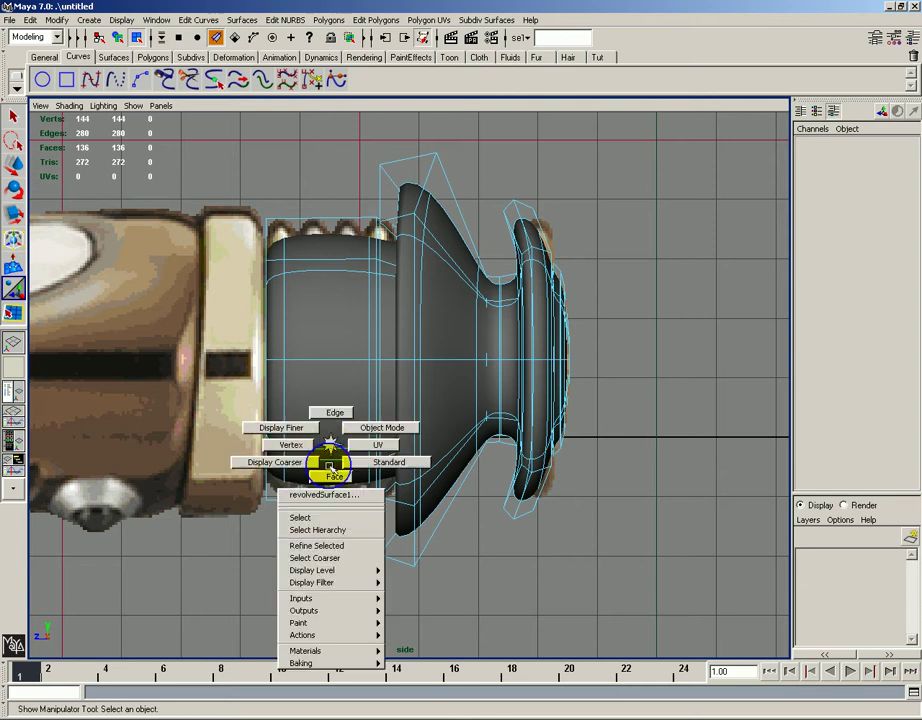
left_click(331, 465)
left_click_drag(329, 243, 325, 541)
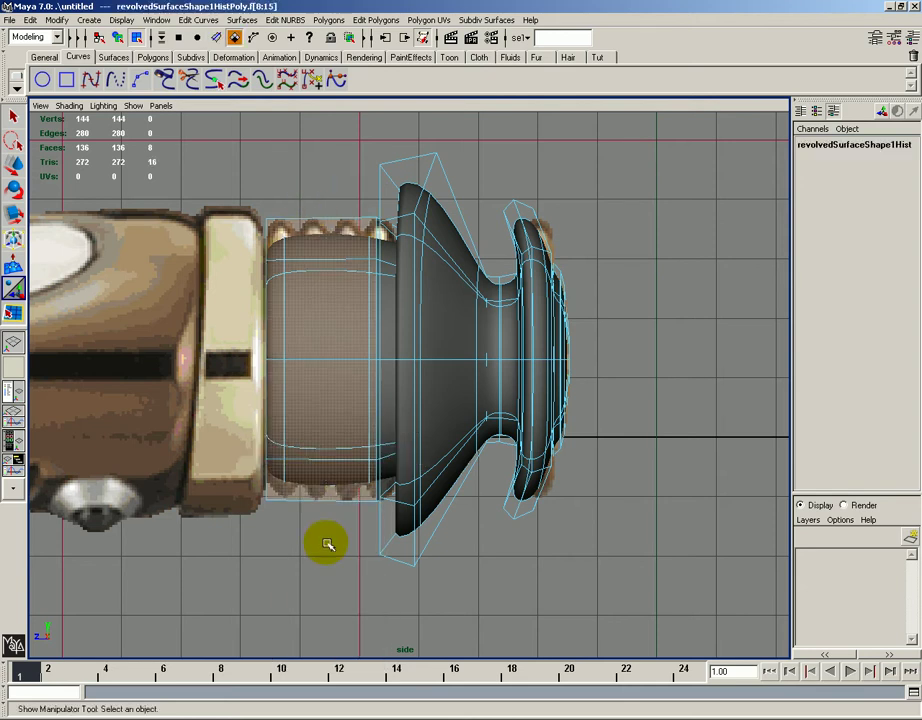
left_click(393, 20)
left_click(395, 177)
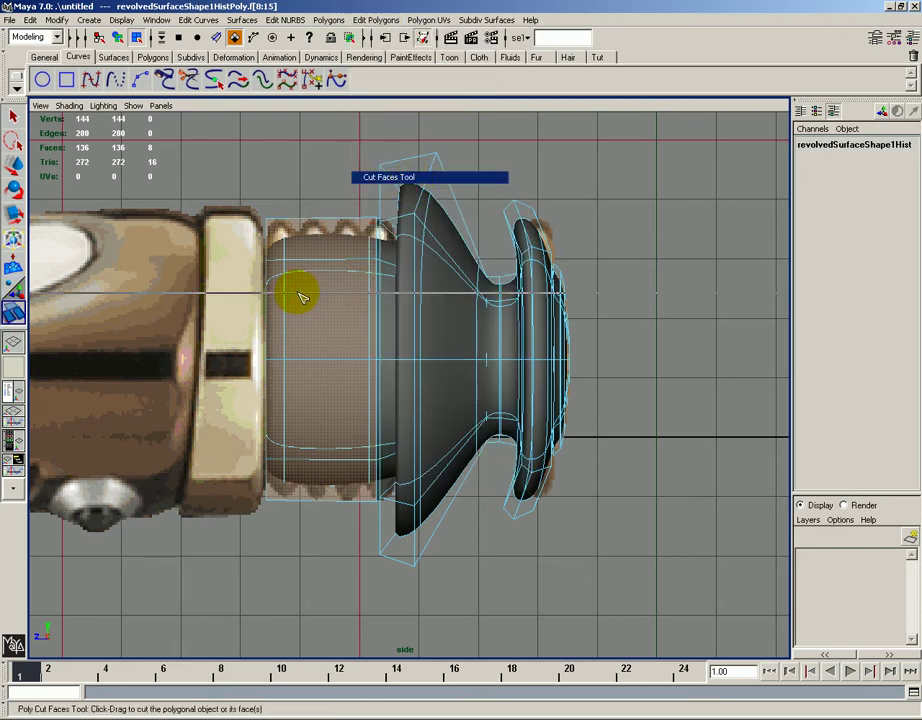
left_click(299, 302)
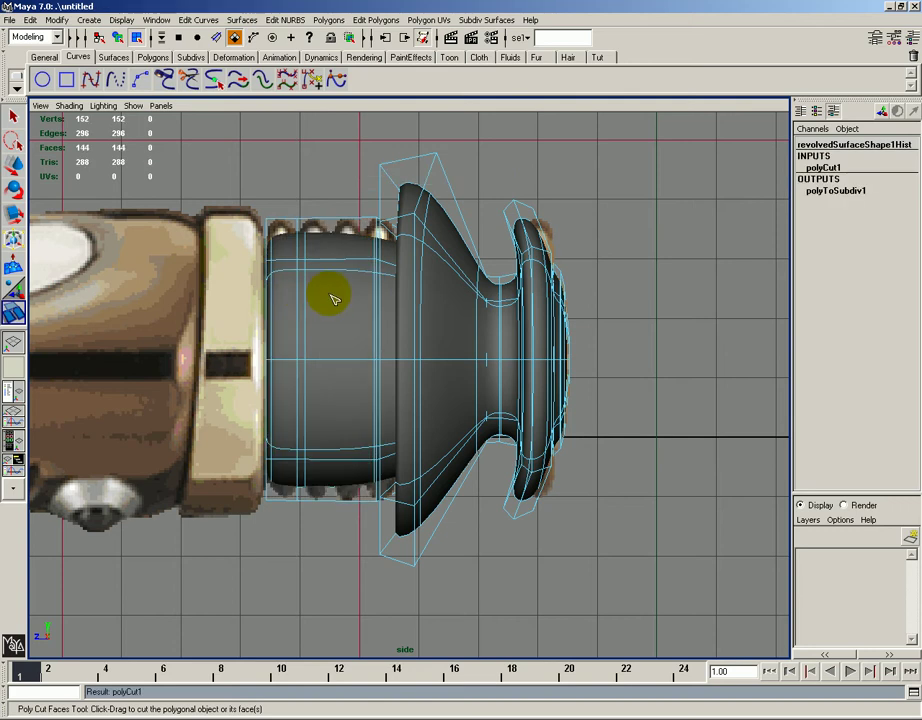
left_click(339, 300)
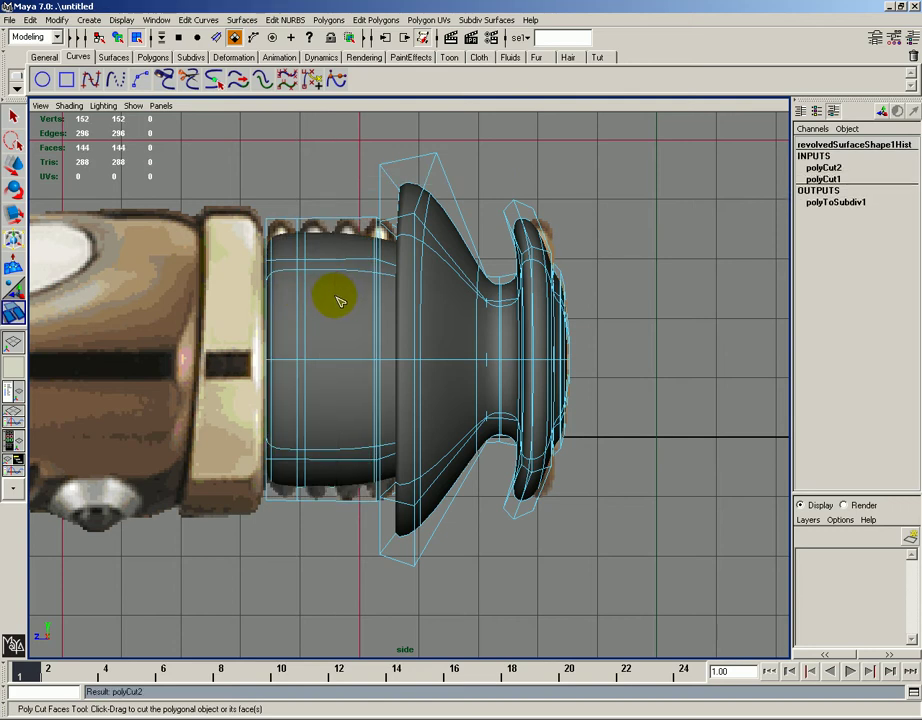
- Select the remaining wide face band of the sleeve and cut it vertically near the middle, following the reference ridges
right_click_drag(324, 302, 183, 220)
left_click(12, 167)
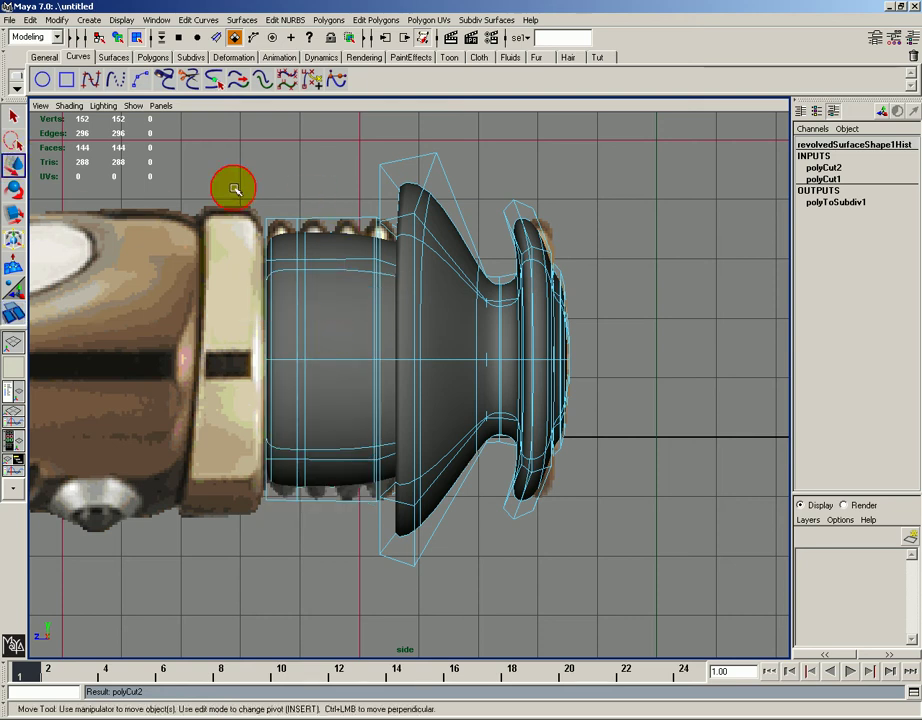
left_click_drag(333, 204, 342, 568)
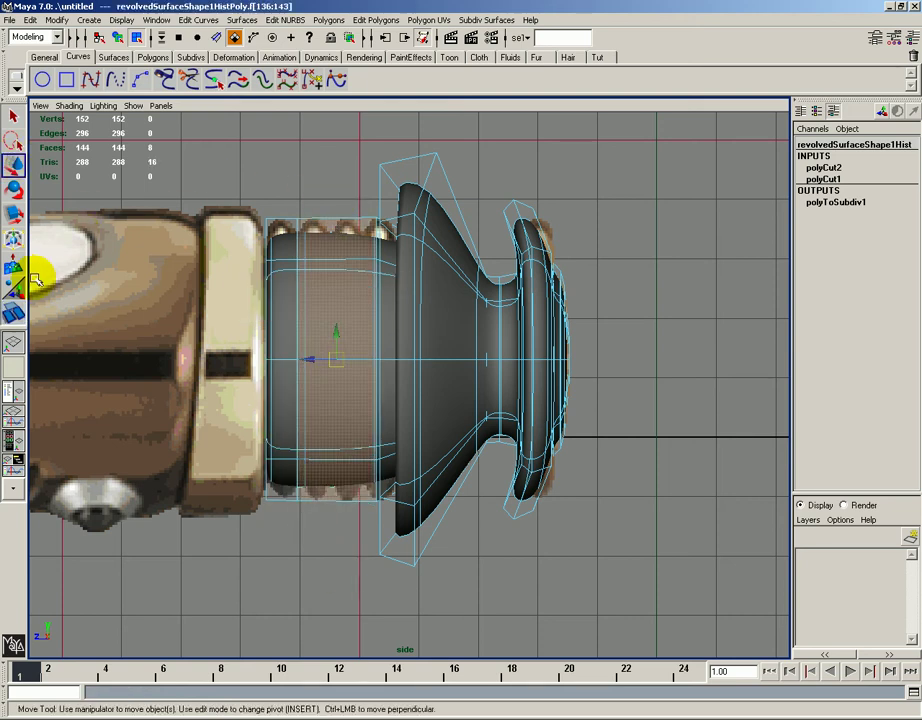
left_click(15, 316)
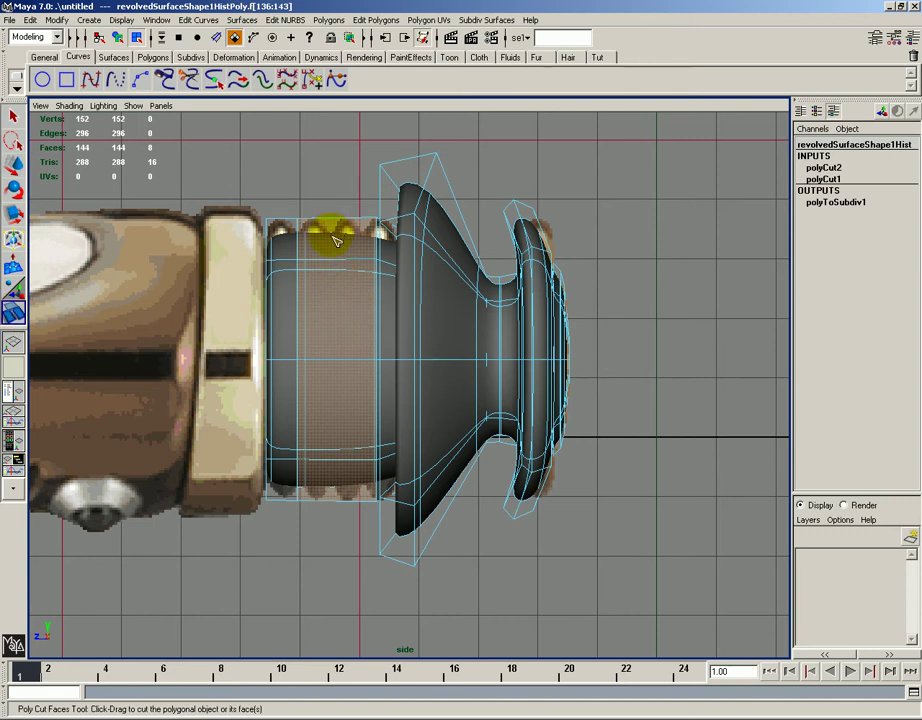
left_click_drag(334, 241, 332, 243)
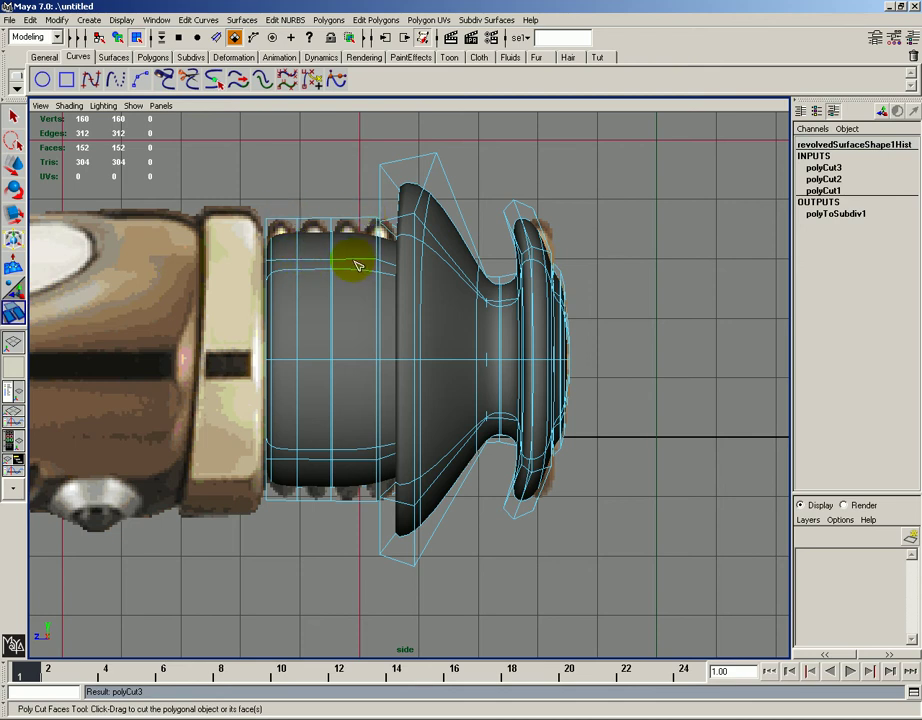
- Select the uncut sleeve faces nearest the flared cone and cut them vertically at the next groove
left_click(14, 167)
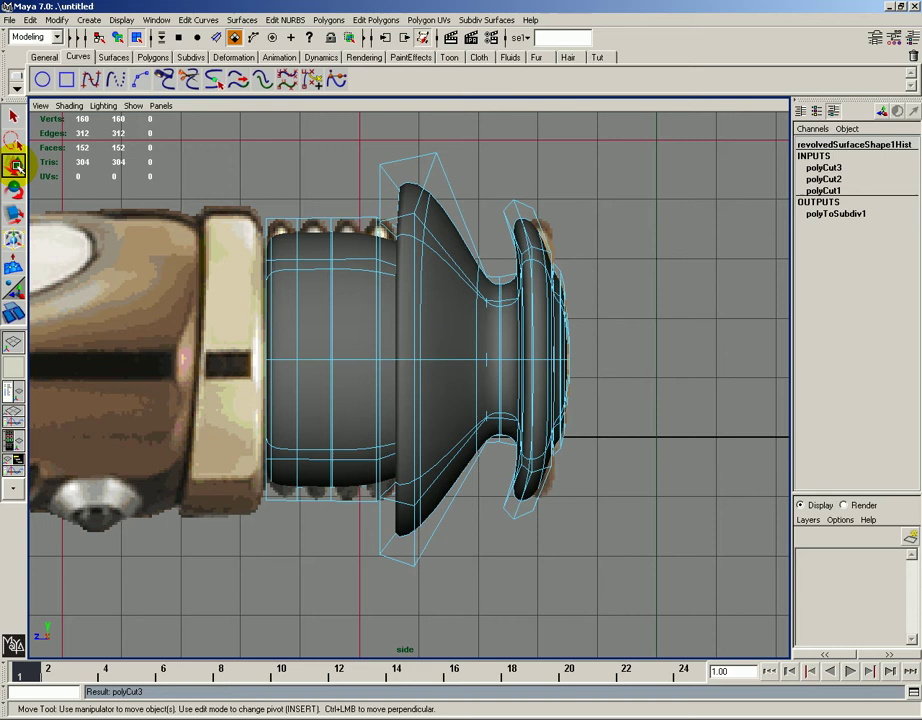
right_click_drag(354, 294, 352, 326)
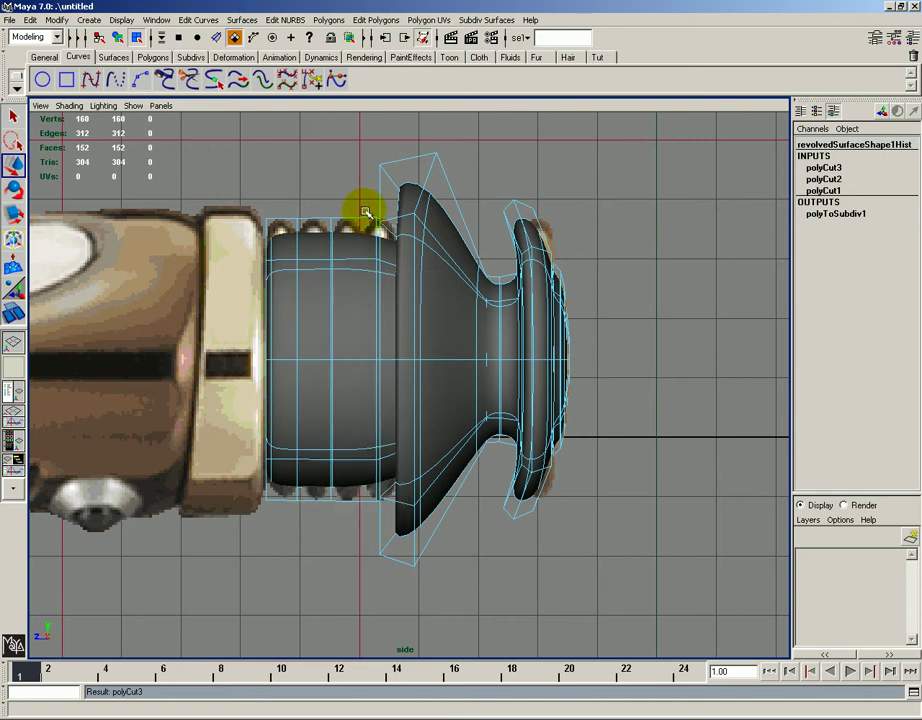
left_click_drag(364, 205, 354, 540)
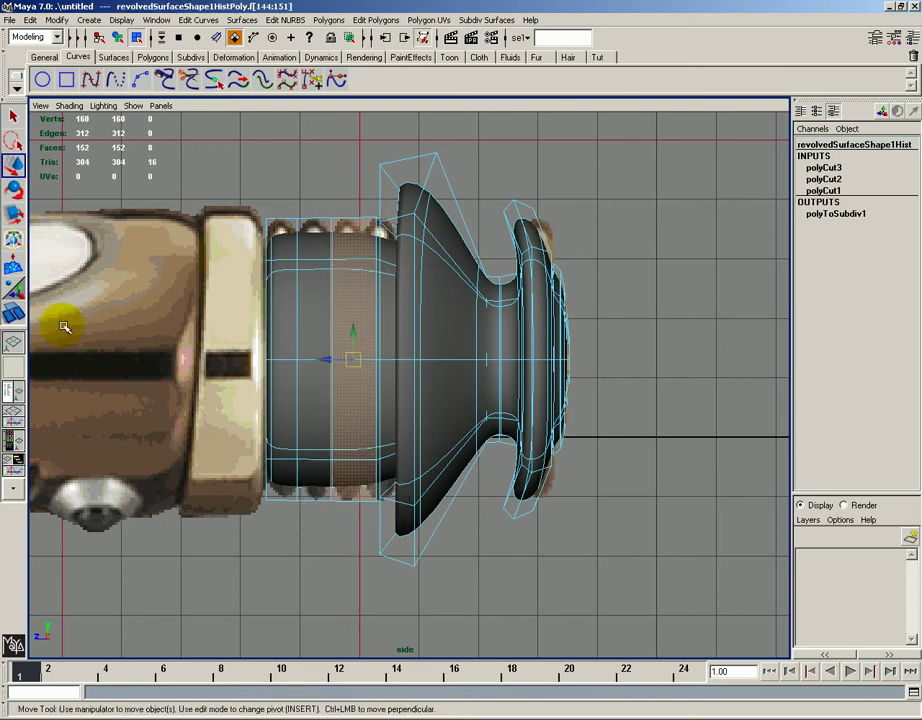
left_click(14, 313)
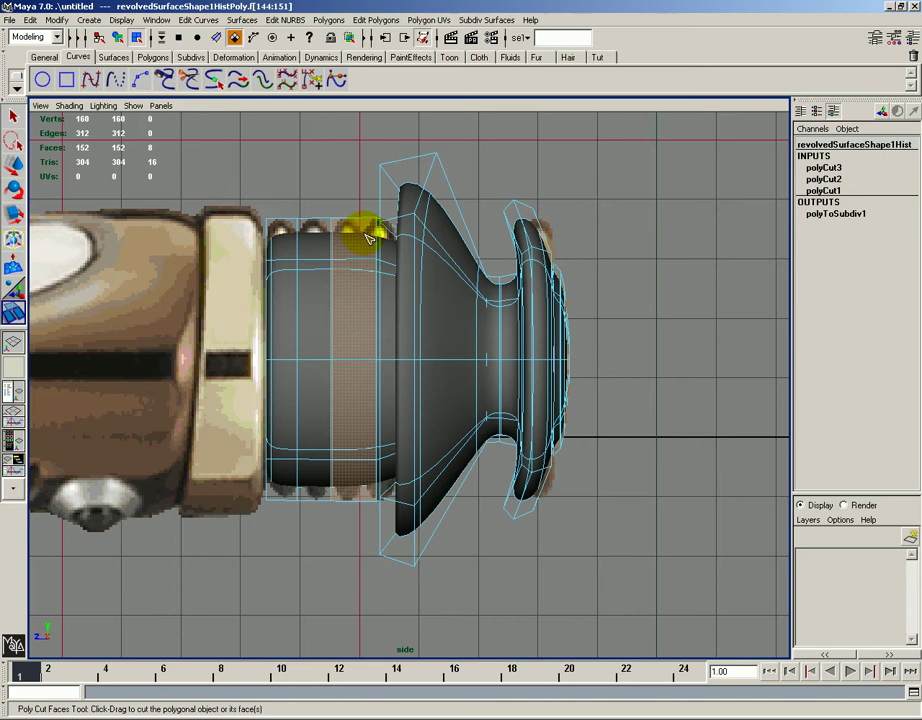
left_click_drag(366, 243, 354, 237)
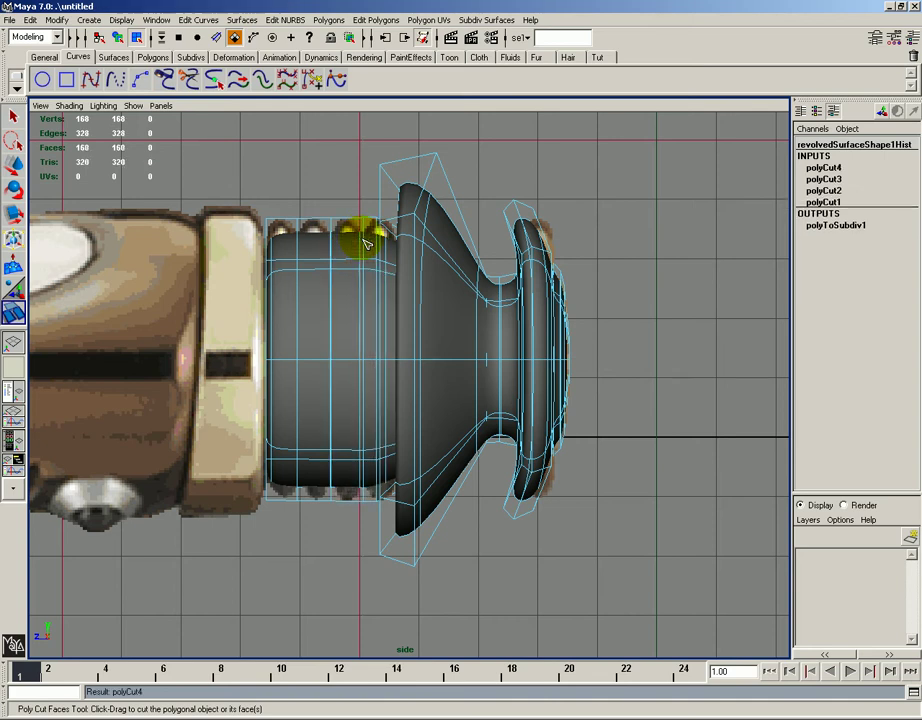
- Select the two vertex rings at the sleeve's first and last cuts and scale them inward to form grooves
left_click(13, 163)
right_click_drag(313, 243, 276, 243)
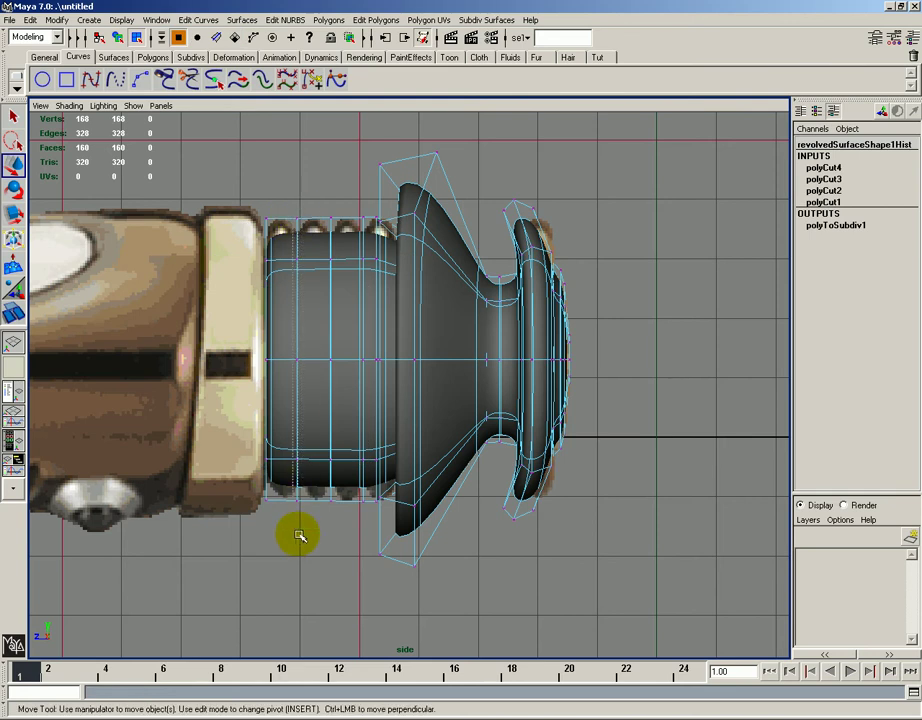
left_click_drag(305, 541, 305, 541)
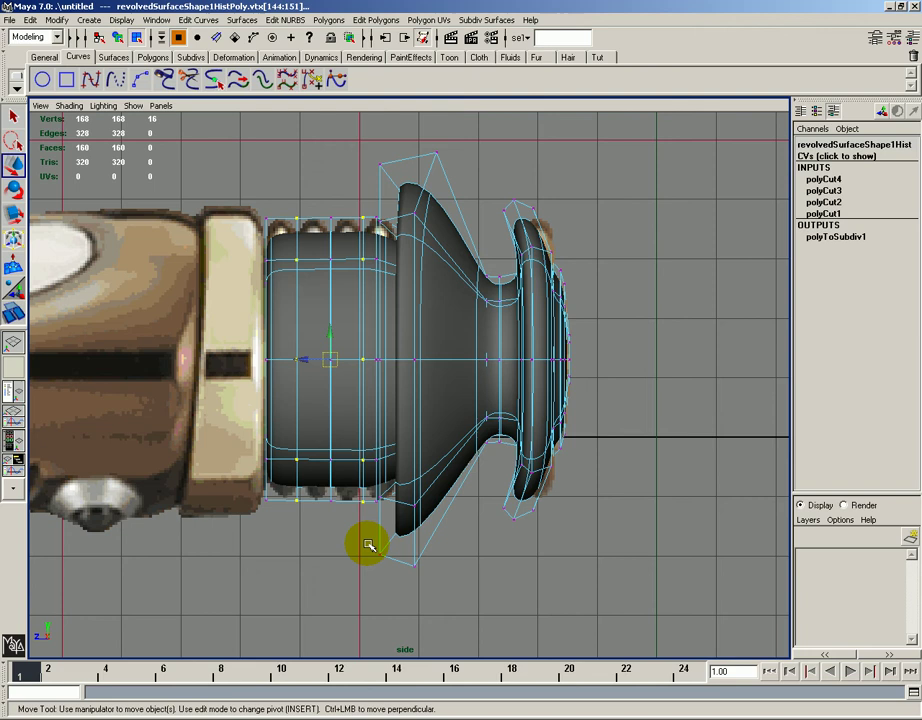
key("r")
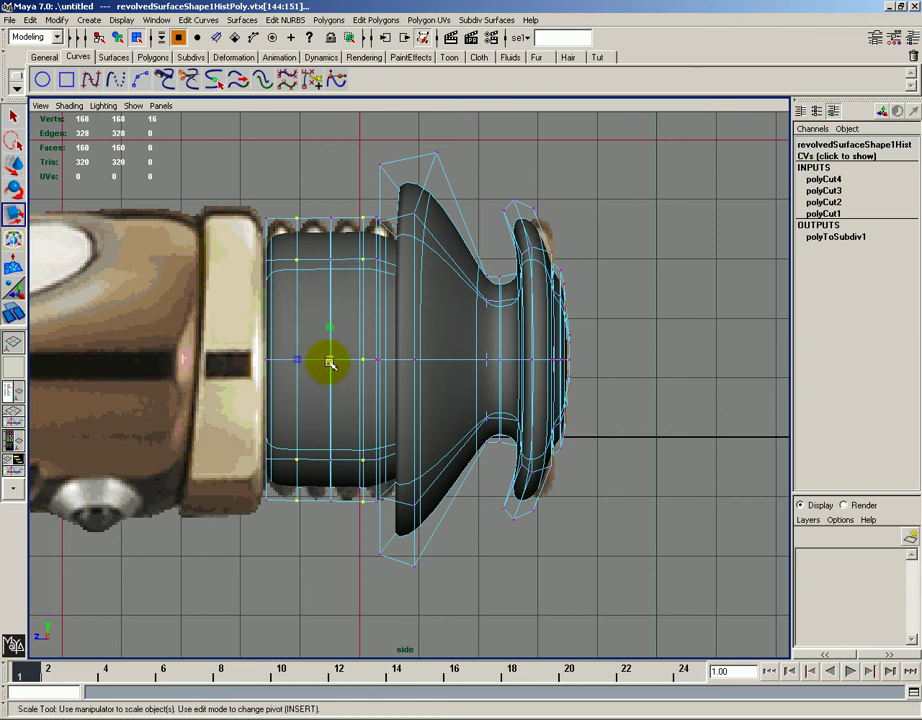
left_click_drag(330, 363, 292, 363)
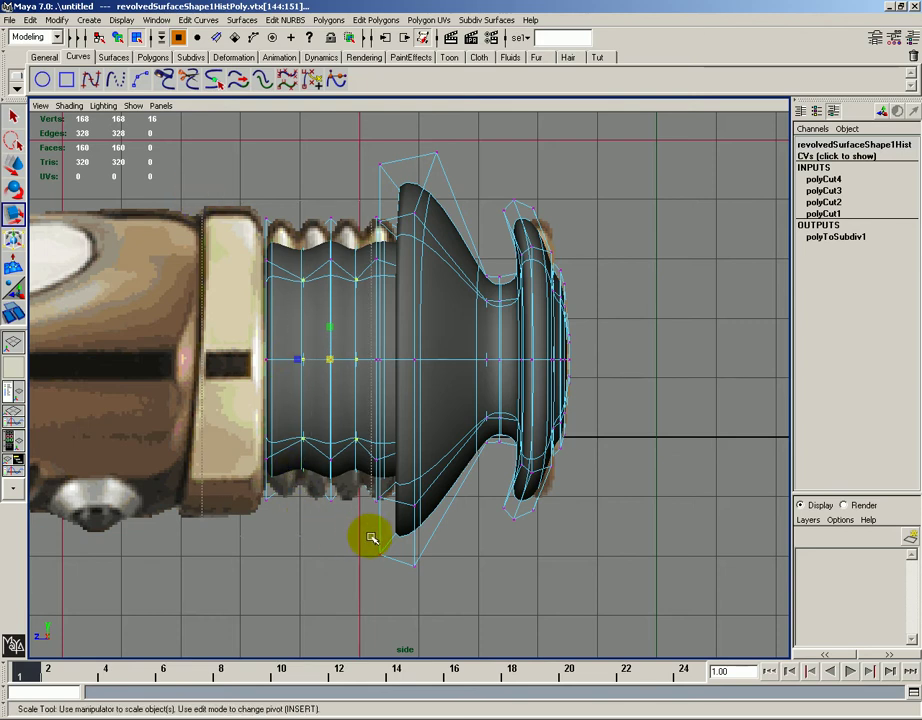
- Select all the sleeve's vertex rings, enlarge them to match the reference ridges, and return the surface to object mode
left_click_drag(311, 359, 335, 359)
key("ctrl+z")
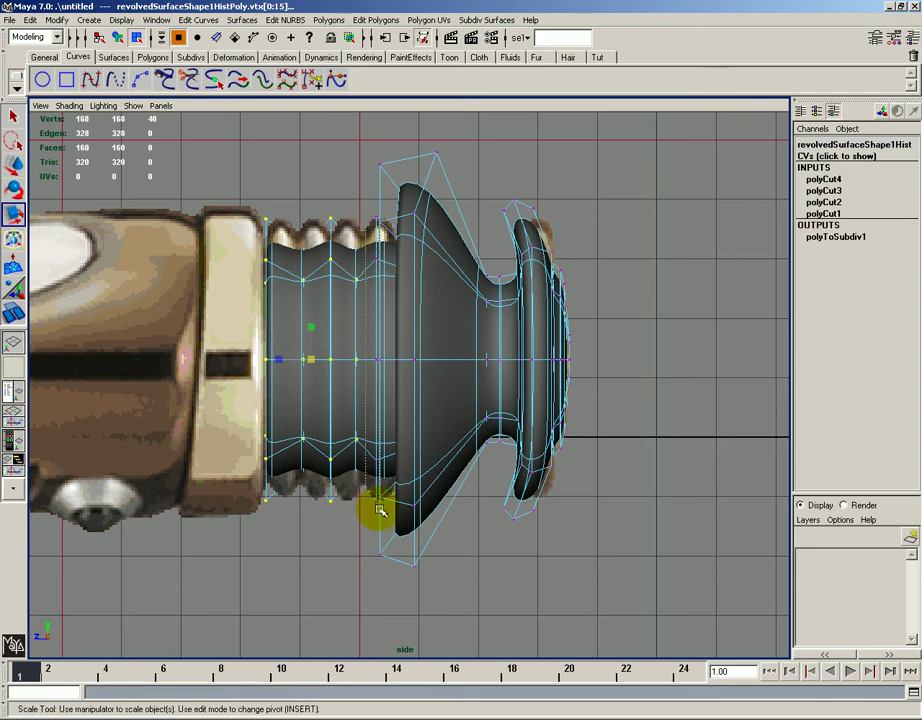
left_click_drag(320, 358, 293, 362)
key("w")
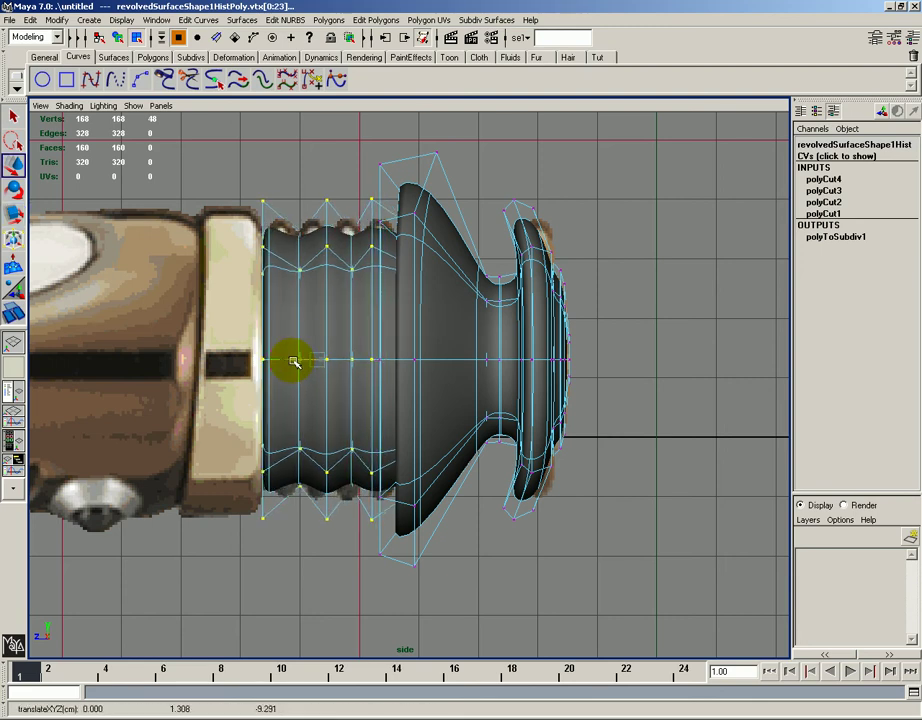
right_click_drag(303, 360, 376, 363)
key("space")
left_click_drag(447, 330, 449, 313)
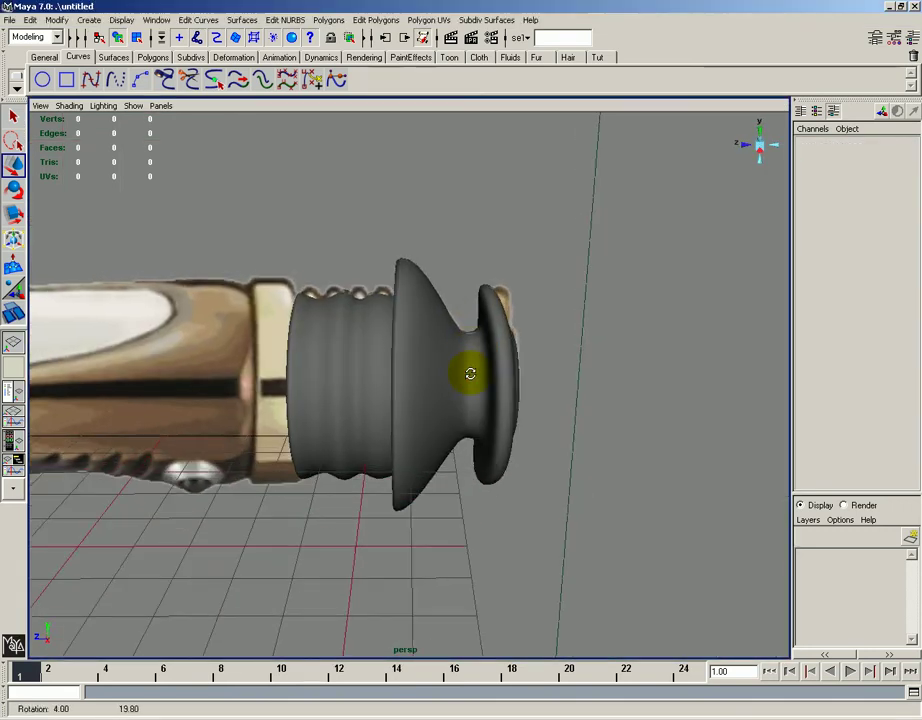
left_click_drag(469, 372, 309, 306, "alt")
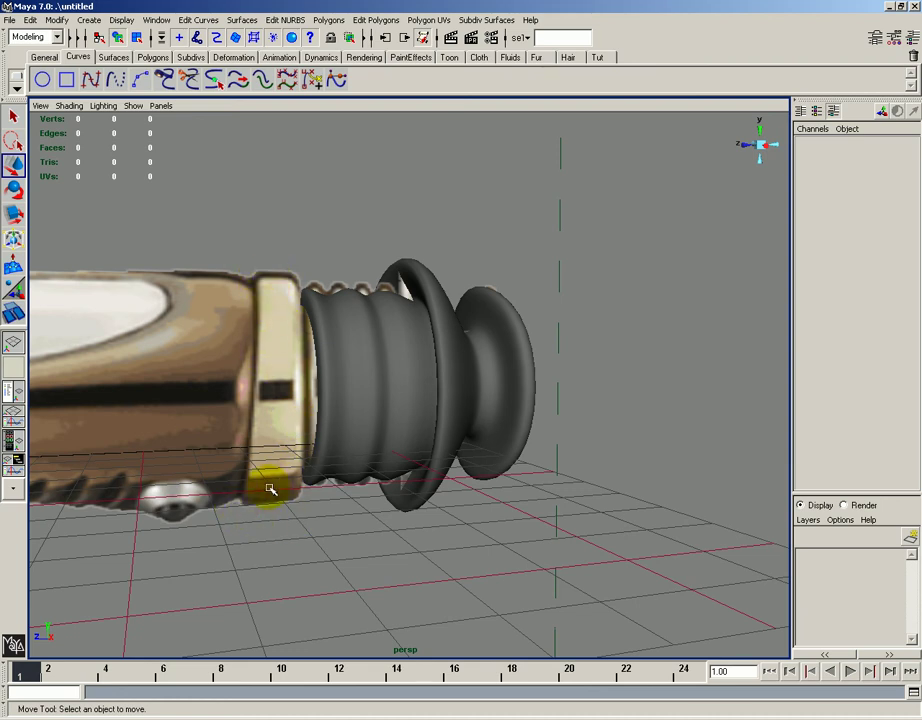
- Create a NURBS cylinder and move it onto the gold collar beside the ribbed sleeve, at Y 1.229 and Z -7.5
key("space")
left_click_drag(259, 420, 316, 418)
middle_click_drag(316, 418, 428, 417, "alt")
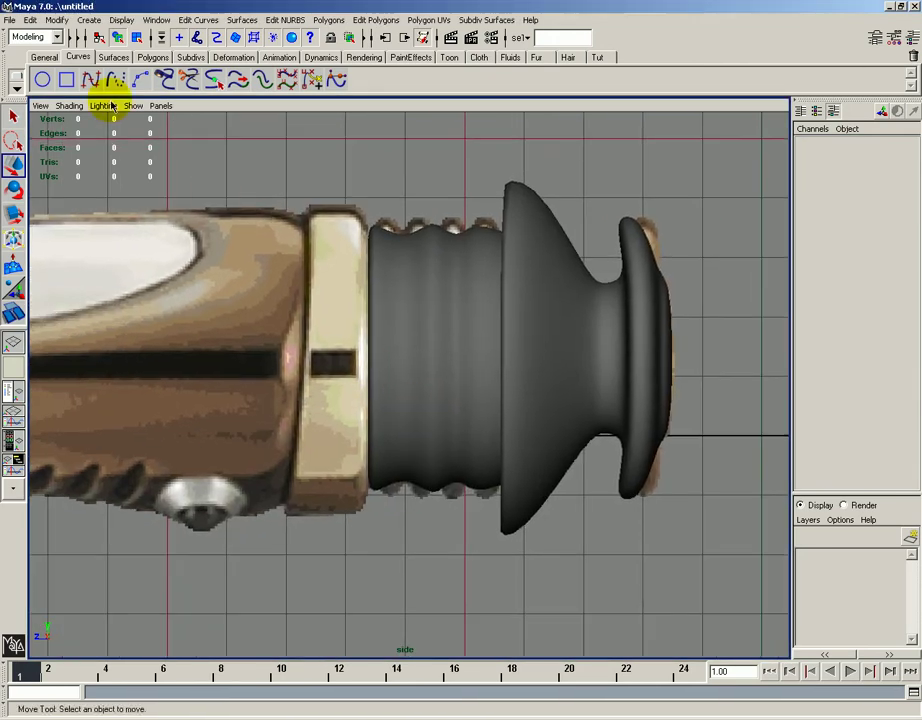
left_click(89, 20)
mouse_move(191, 45)
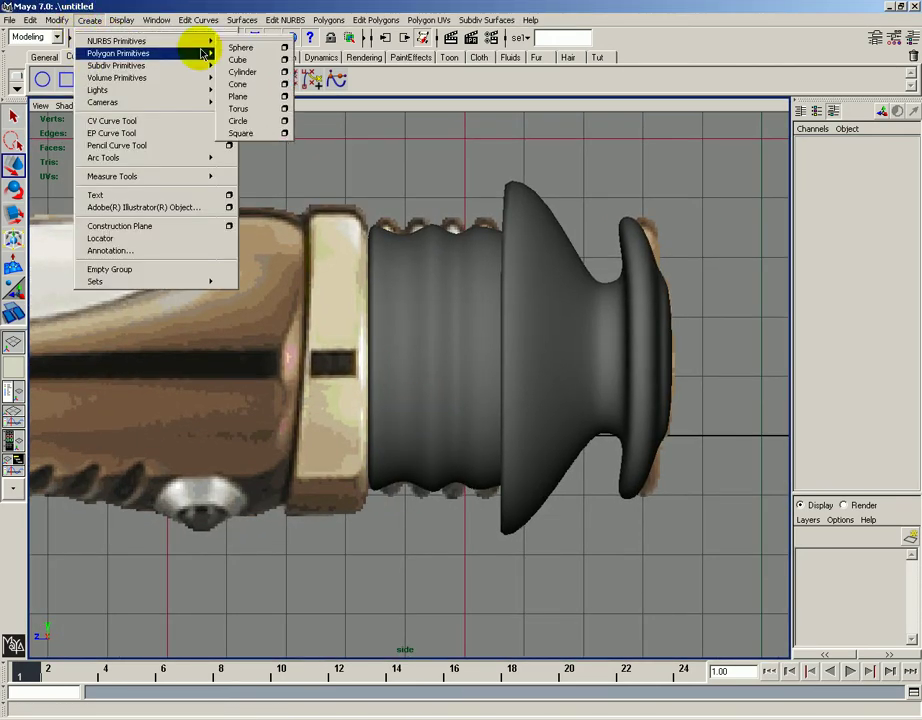
left_click(243, 75)
right_click_drag(346, 409, 178, 418, "alt")
left_click_drag(143, 410, 426, 379)
- Set the cylinder's Rotate Y and Rotate X to 90
key("e")
left_click(894, 201)
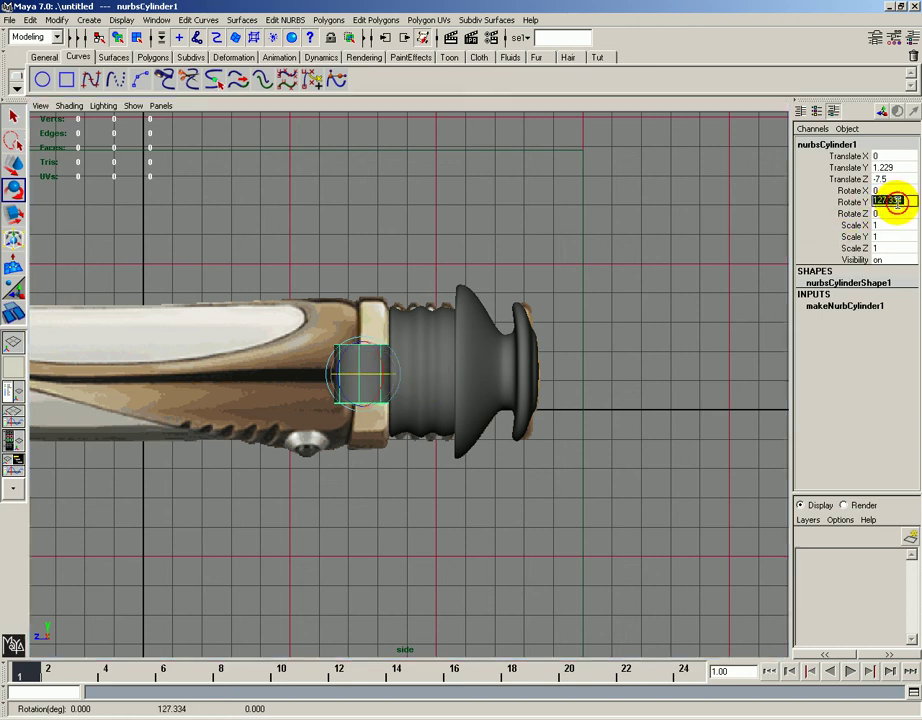
type("90")
key("Return")
left_click(877, 190)
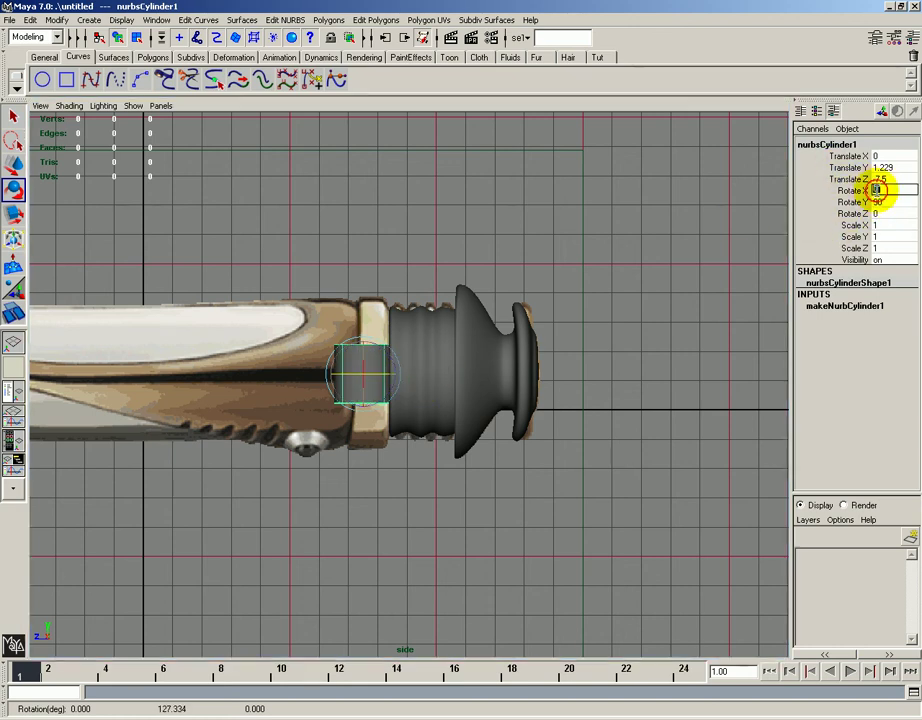
type("90")
key("Return")
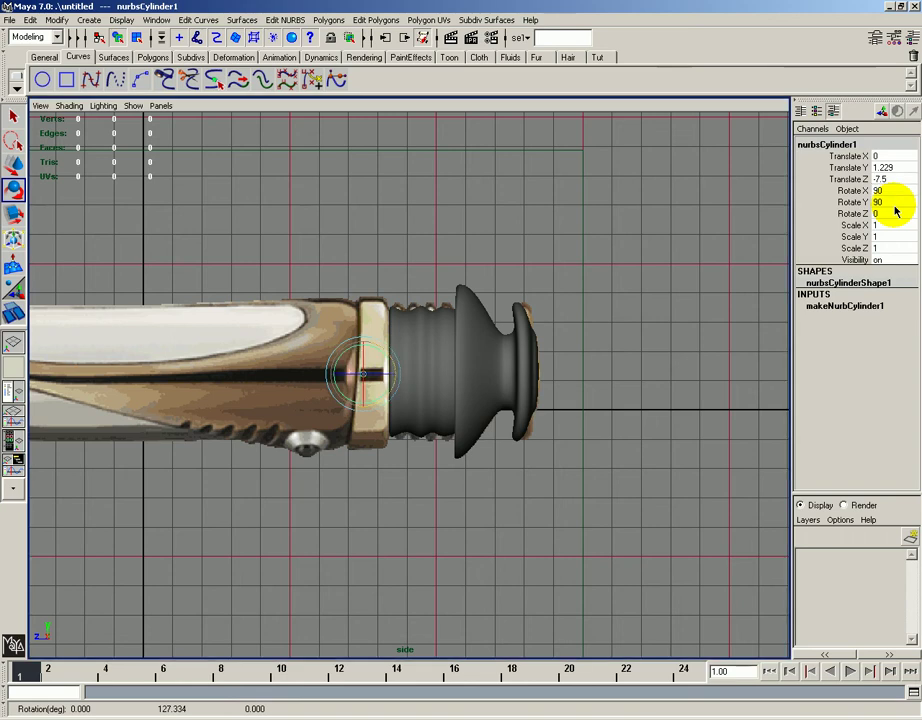
- Set the cylinder's Rotate Y to 0 and Rotate Z to 90
left_click(887, 203)
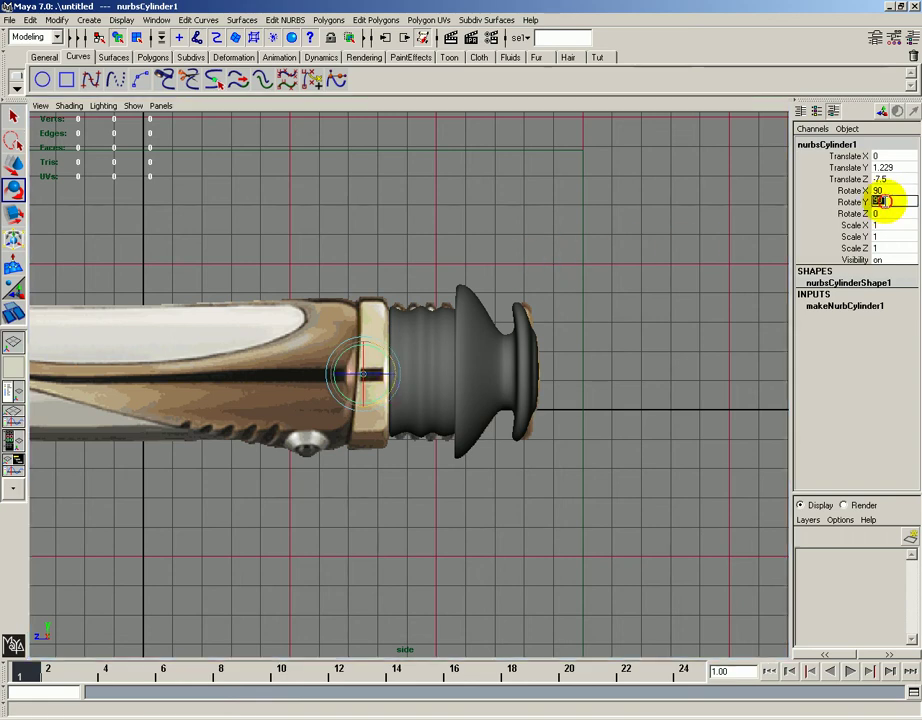
type("0")
key("Tab")
scroll(397, 370, "up", 5)
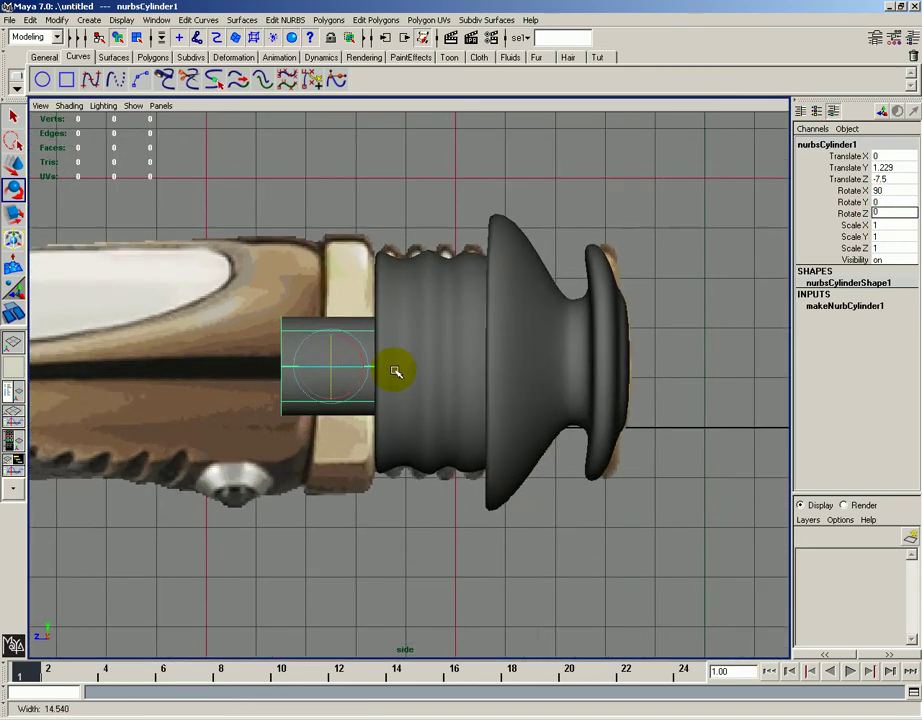
double_click(886, 214)
type("9")
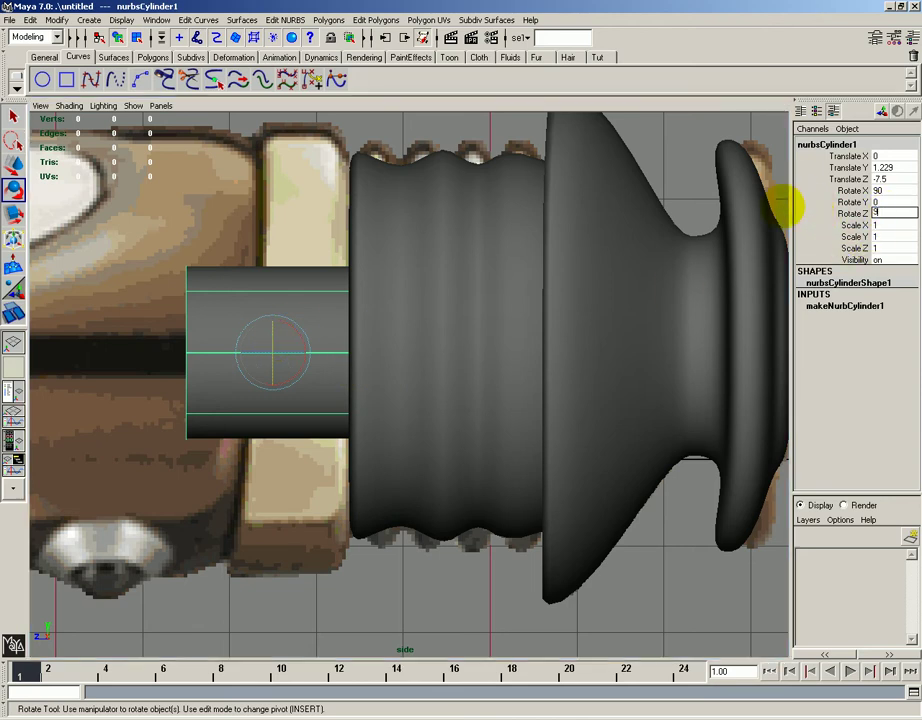
type("0")
key("Return")
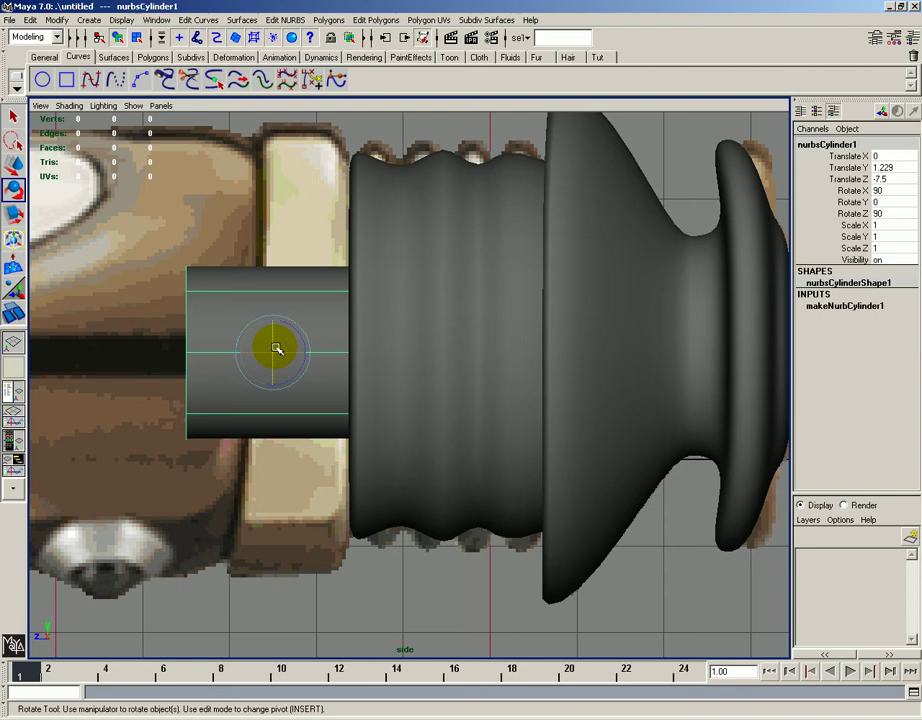
- Scale the cylinder to 2.537 across and 0.582 along its length, and move it to Z -7.807 over the gold collar
key("r")
left_click_drag(232, 354, 486, 354)
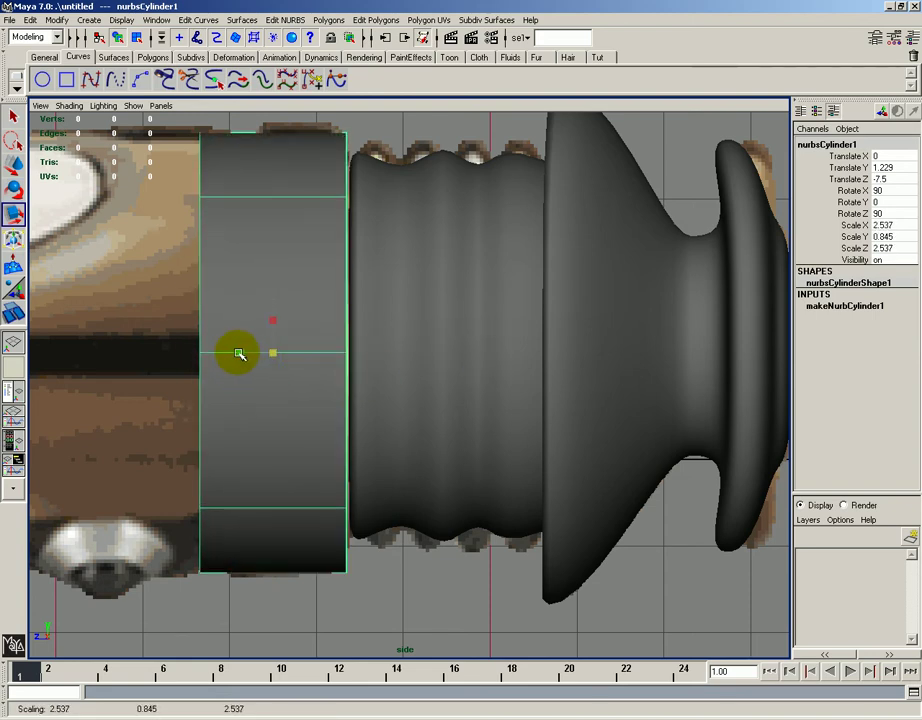
left_click_drag(240, 354, 274, 352)
key("w")
middle_click_drag(274, 352, 352, 377, "alt")
- Slant the collar's lower control vertices toward the handle body, and shift the sleeve-side ones back toward the sleeve to follow the reference
right_click_drag(340, 387, 283, 388)
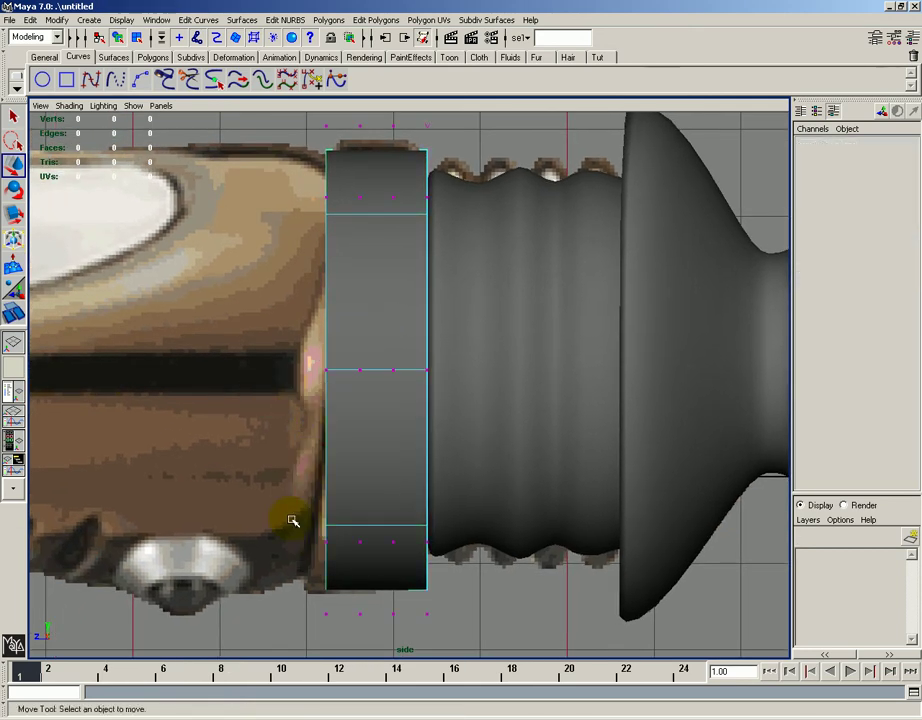
left_click_drag(252, 587, 500, 650)
left_click_drag(351, 615, 318, 618)
left_click_drag(319, 525, 448, 557)
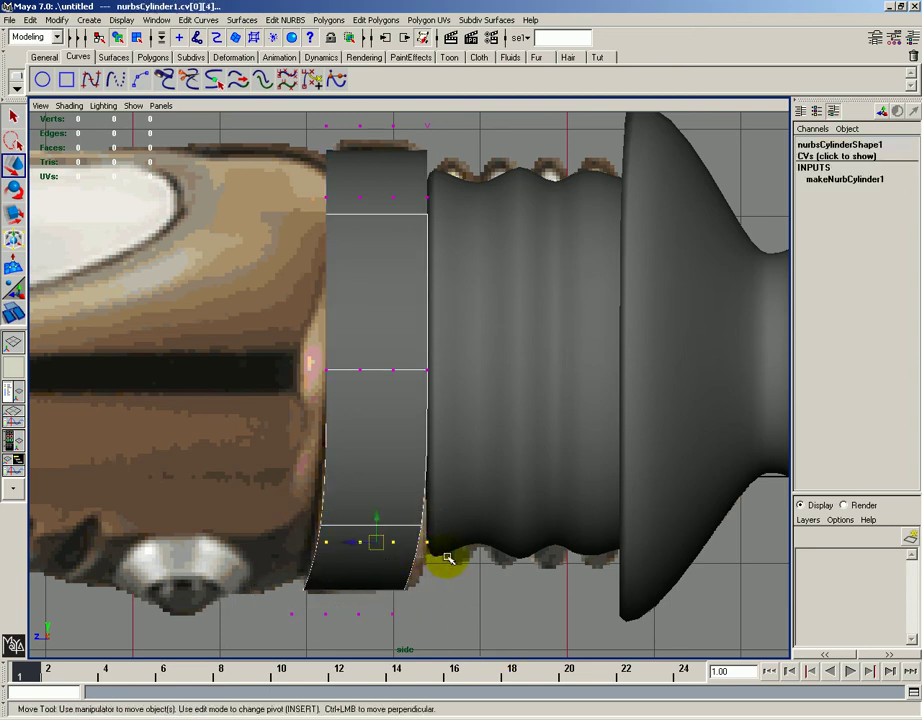
left_click_drag(345, 545, 350, 545)
left_click_drag(381, 507, 447, 567)
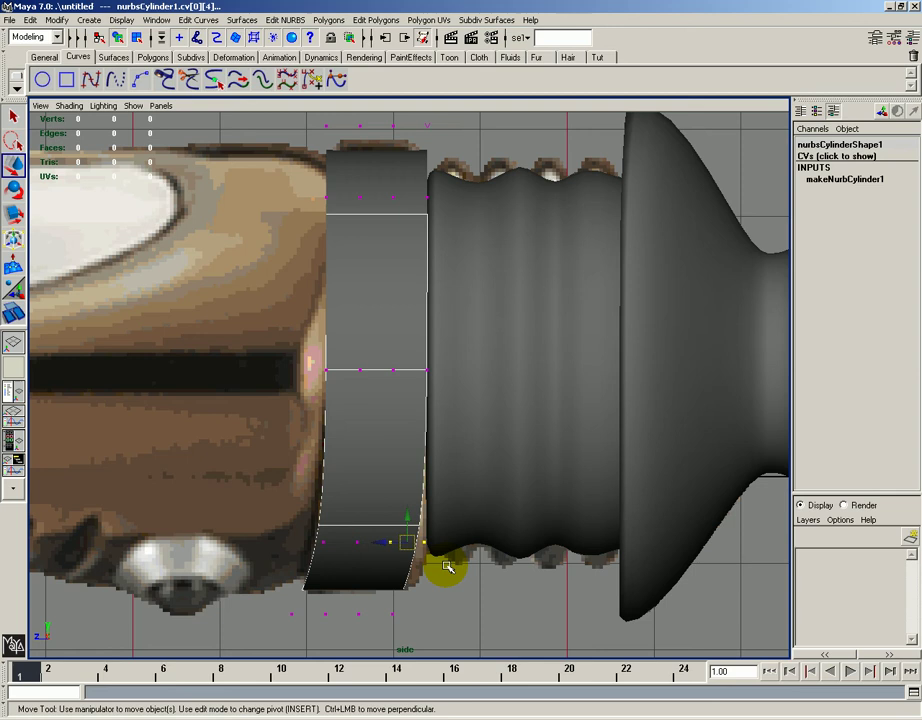
left_click_drag(385, 546, 405, 547)
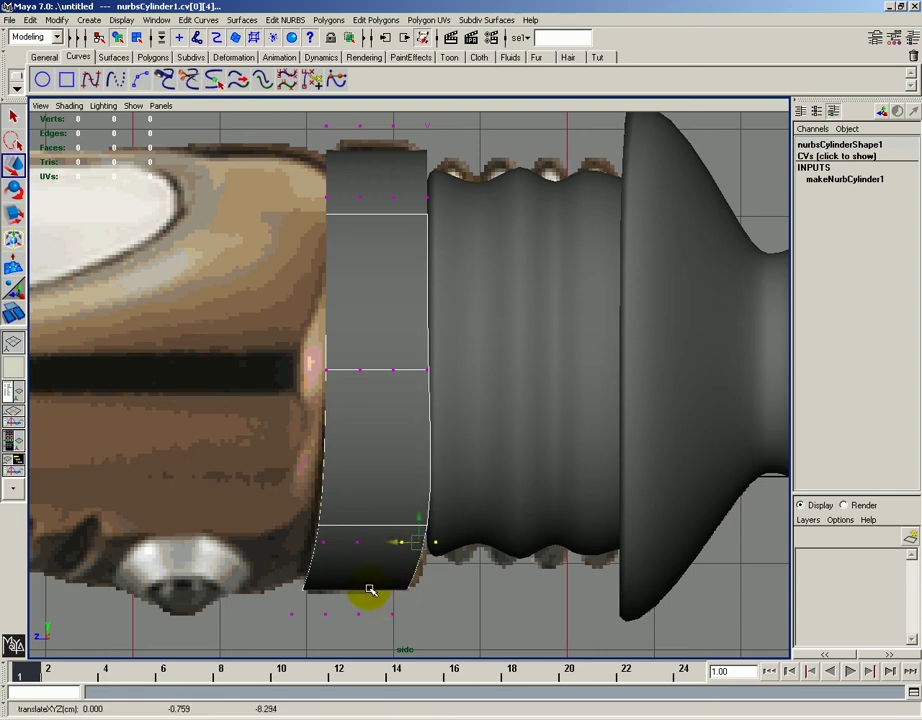
left_click_drag(345, 594, 365, 615)
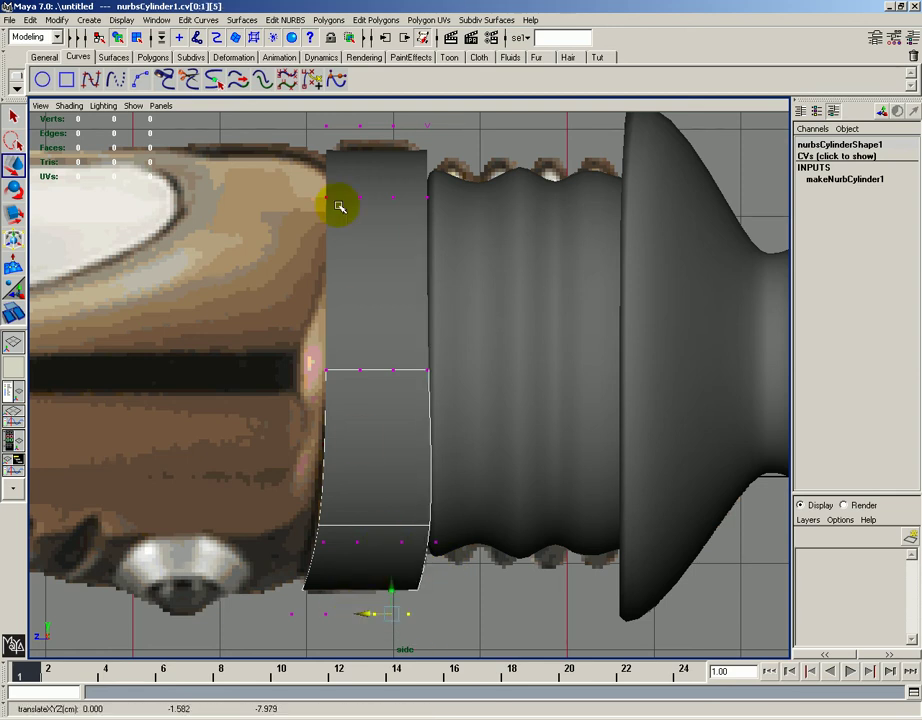
- Raise and narrow the collar's upper rows of control vertices to fit the reference, and return the cylinder to object mode
left_click_drag(309, 122, 463, 146)
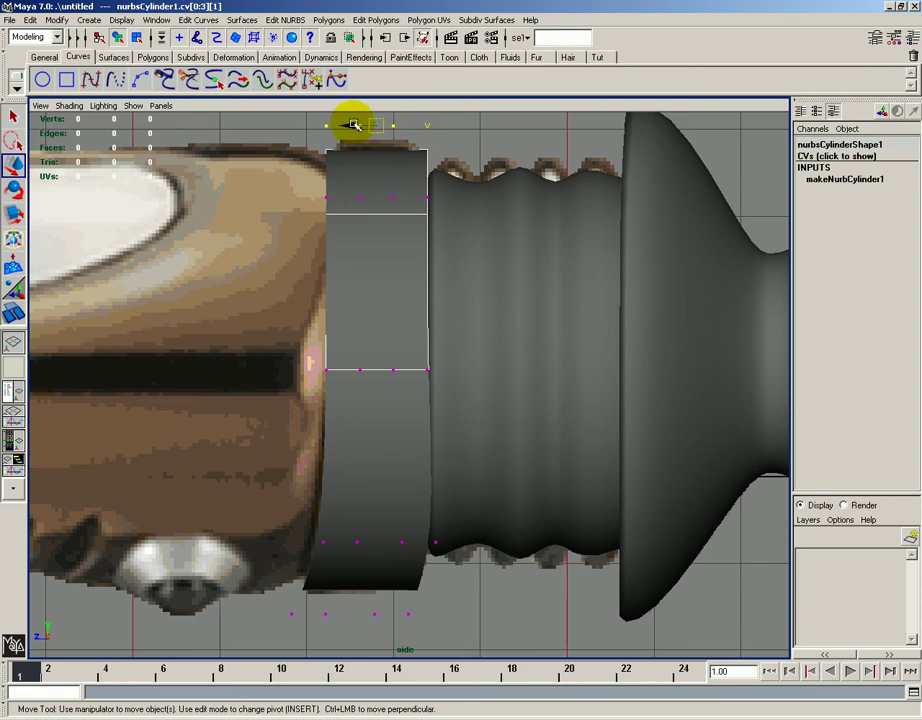
middle_click_drag(409, 141, 410, 223, "alt")
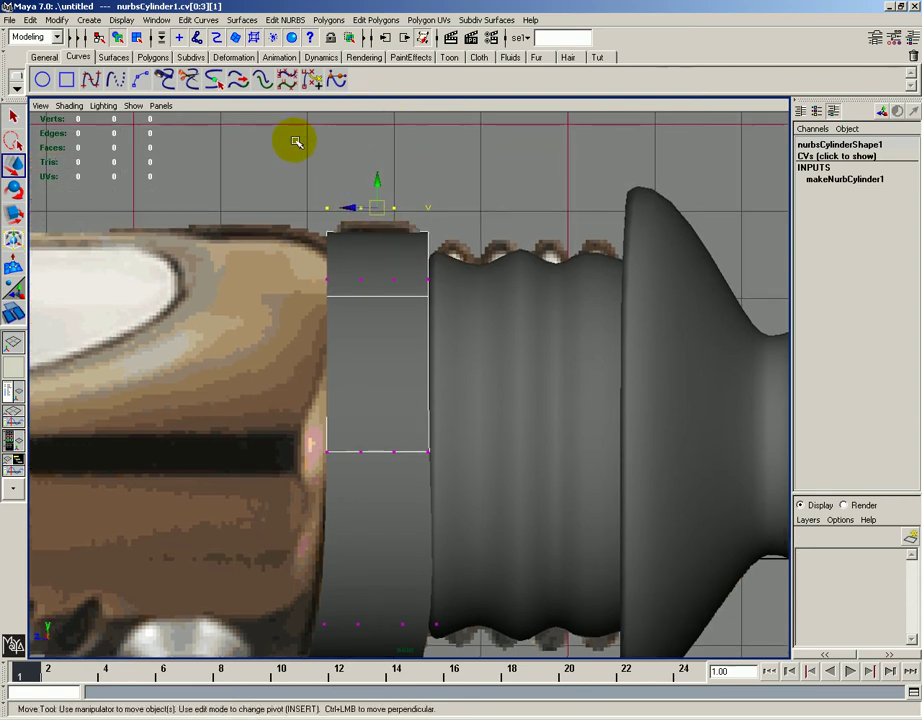
left_click_drag(459, 308, 465, 311, "shift")
left_click_drag(379, 219, 406, 234)
key("r")
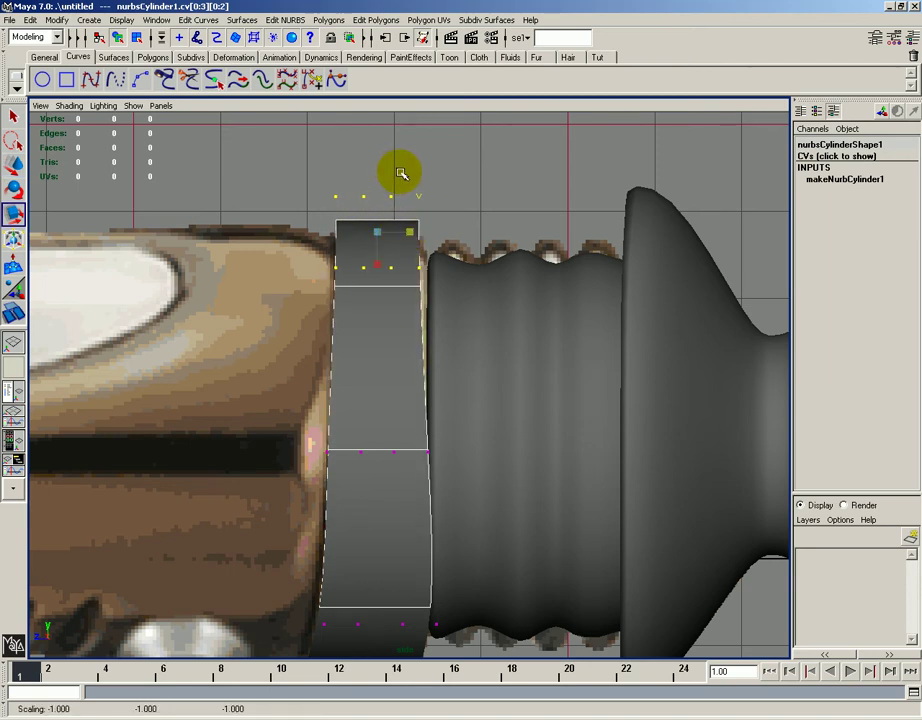
left_click_drag(397, 175, 436, 288)
key("w")
left_click_drag(412, 242, 409, 233)
key("space")
mouse_move(378, 296)
left_mouse_down()
mouse_move(383, 277)
mouse_move(436, 315)
mouse_move(503, 305)
mouse_move(384, 293)
left_mouse_up()
right_click_drag(294, 335, 347, 321)
key("F8")
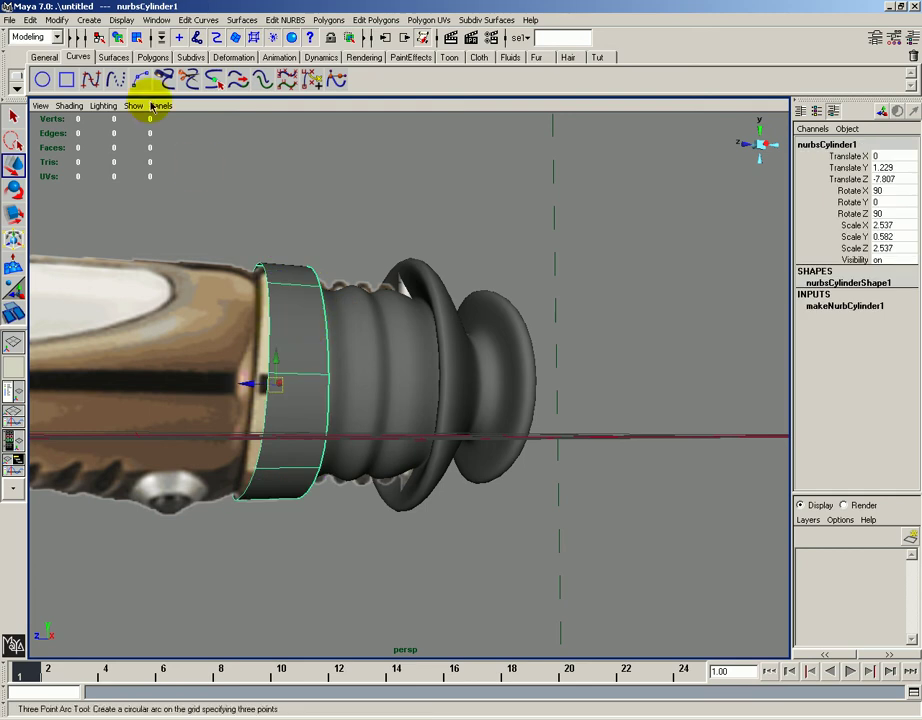
- Convert the NURBS collar to a subdivision surface and delete the original cylinder
left_click(58, 20)
mouse_move(142, 218)
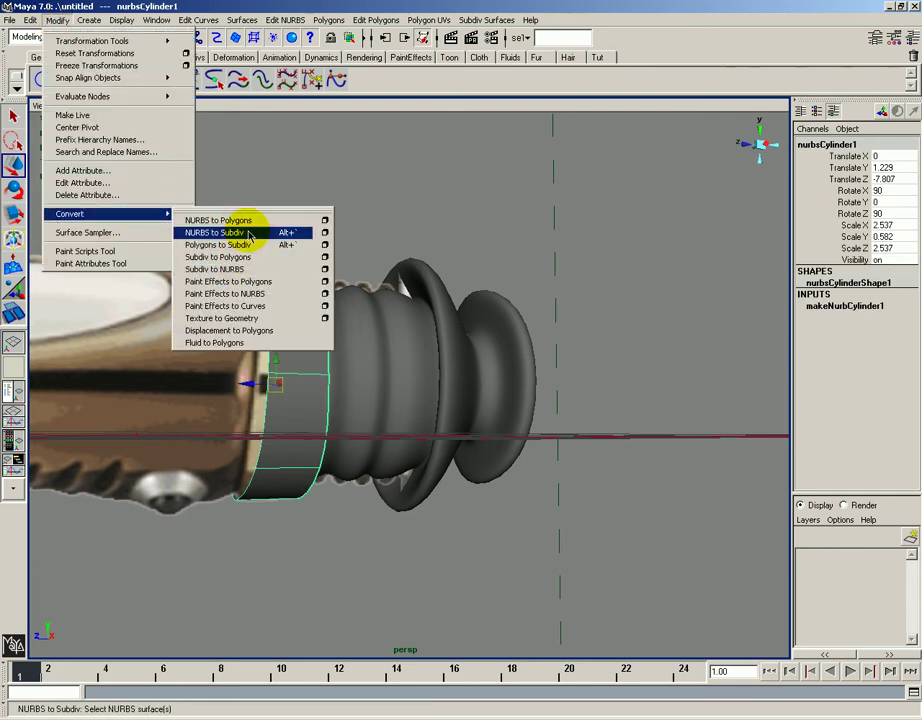
left_click(247, 235)
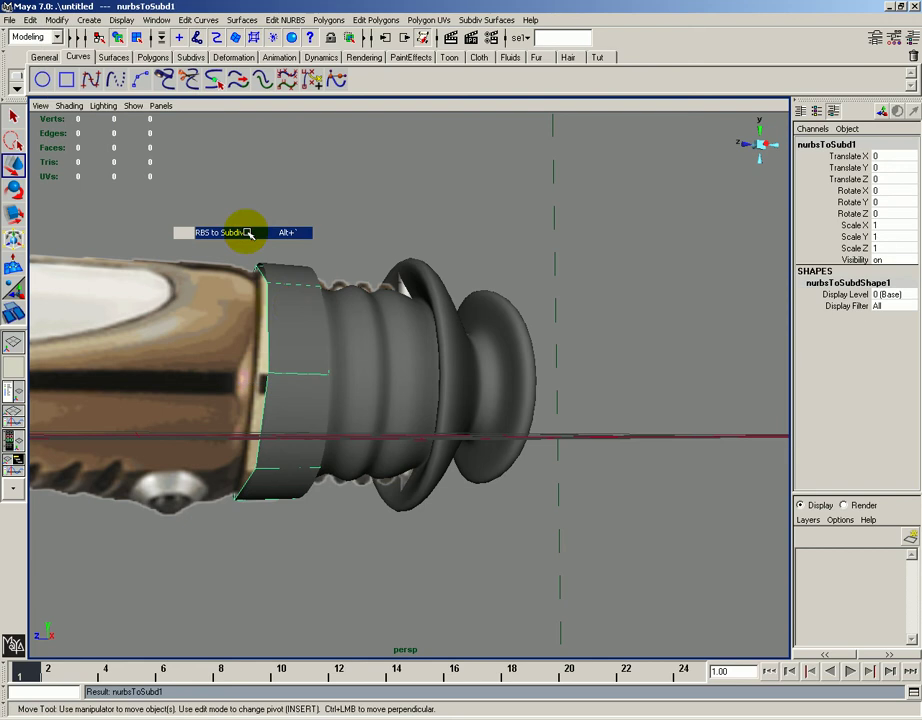
left_click(305, 319)
key("Delete")
left_click(305, 321)
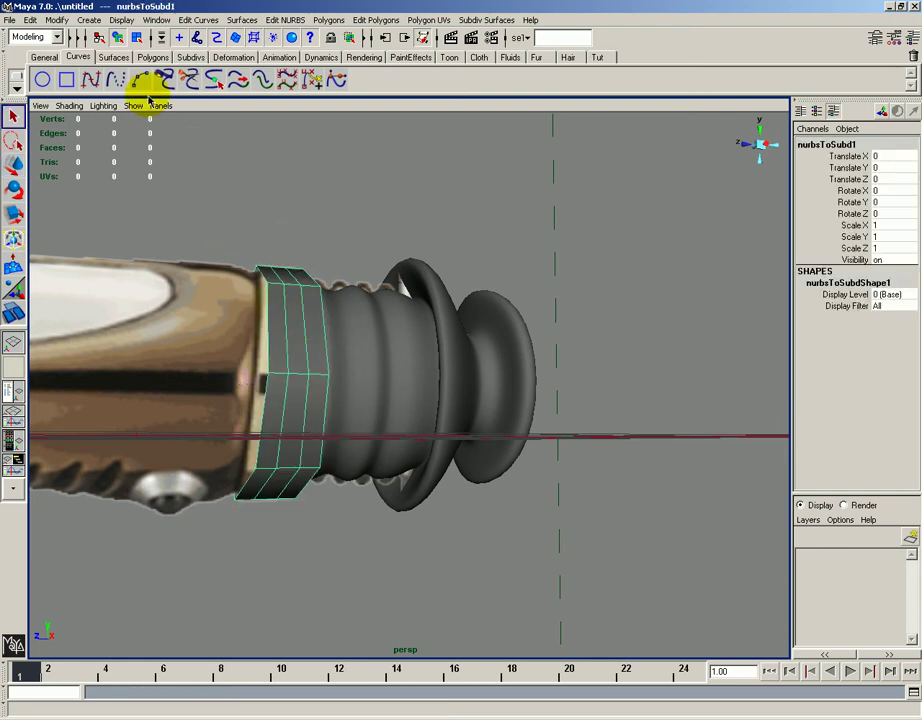
- Convert the collar's subdivision surface to polygons
left_click_drag(257, 274, 333, 358, "alt")
left_click(57, 20)
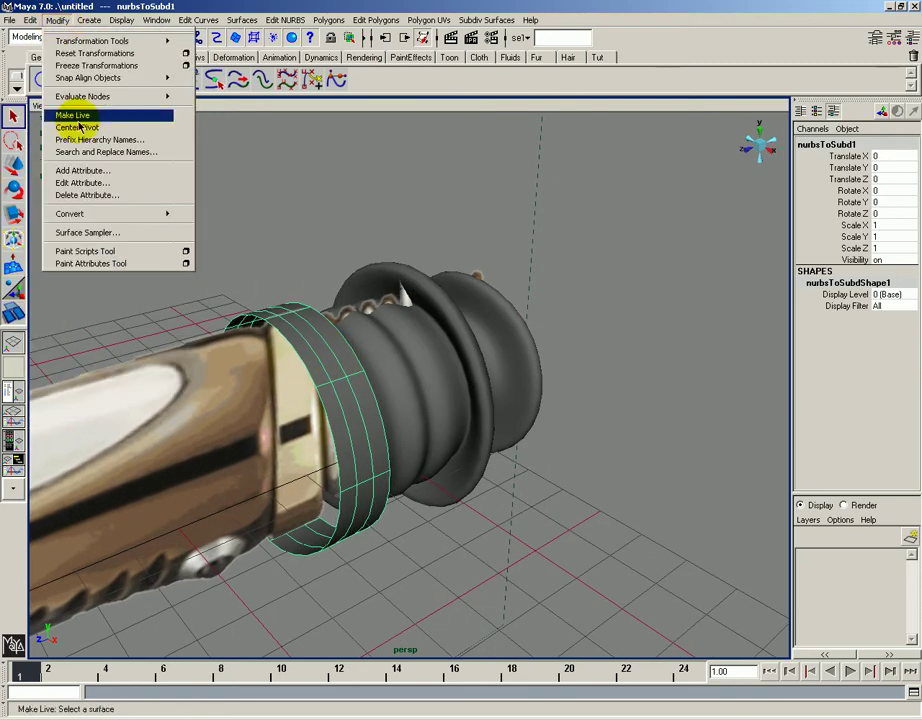
mouse_move(103, 214)
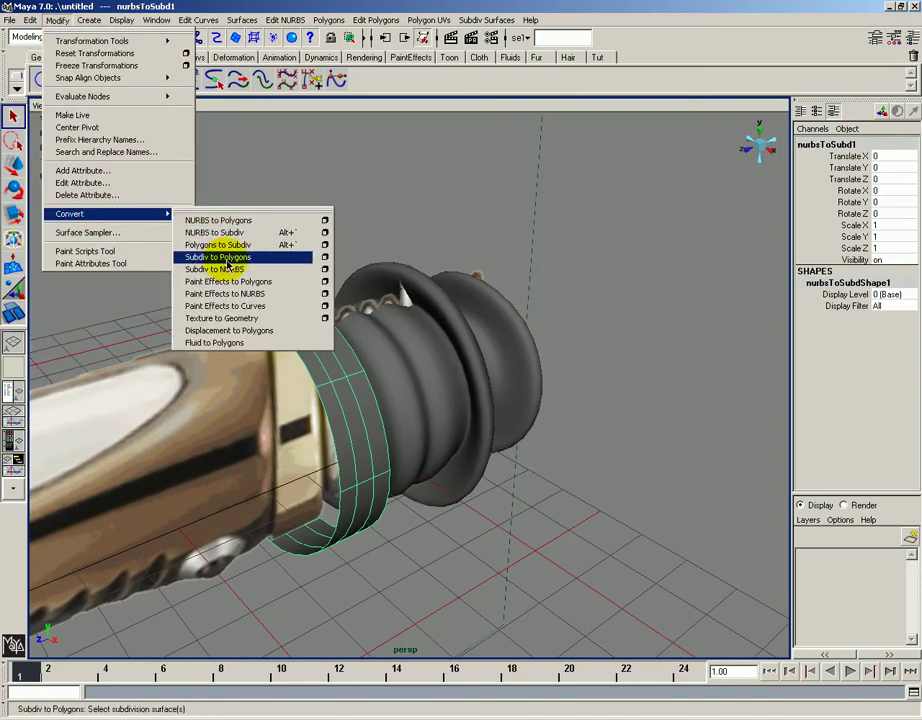
left_click(229, 263)
mouse_move(237, 274)
left_mouse_down("alt")
mouse_move(208, 259)
mouse_move(243, 247)
mouse_move(205, 228)
mouse_move(165, 187)
mouse_move(208, 208)
mouse_move(247, 247)
mouse_move(249, 281)
left_mouse_up("alt")
- Select the full border edge loops at both open ends of the polygon collar
right_click(320, 328)
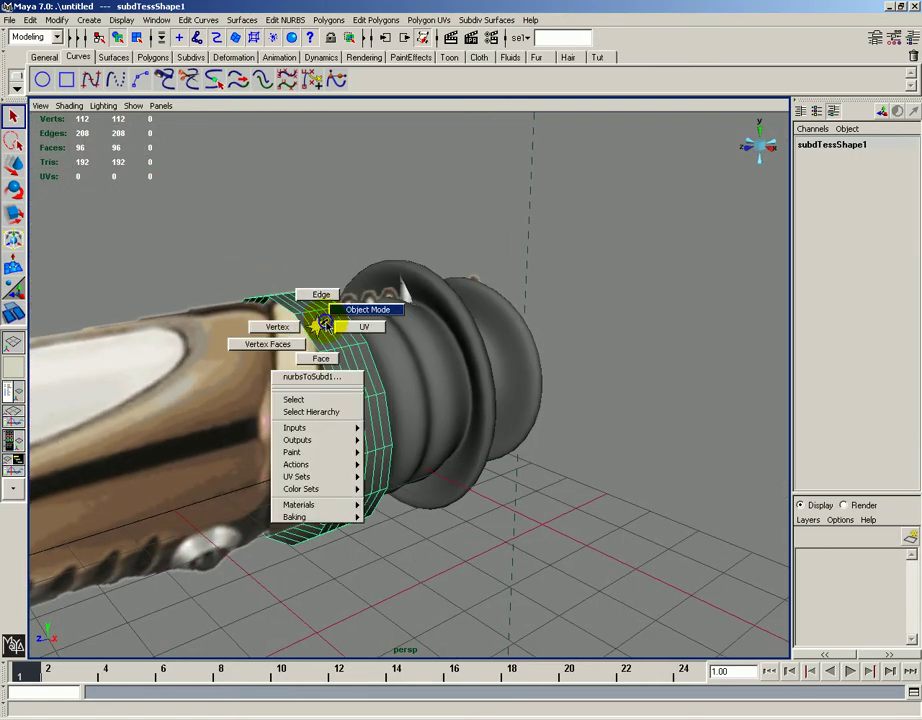
right_click_drag(317, 334, 313, 320)
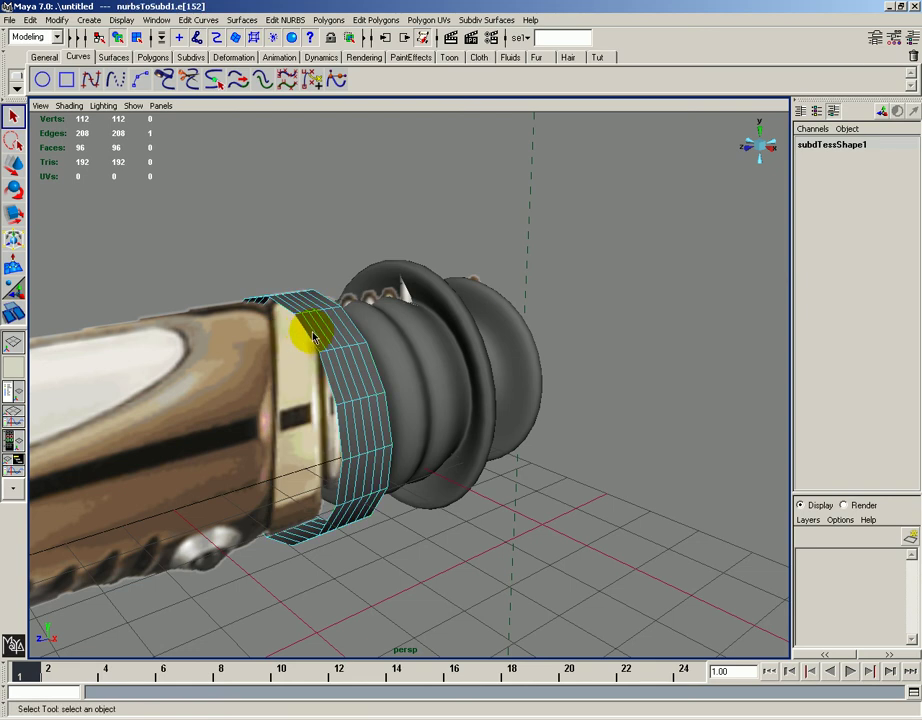
right_click(313, 337, "ctrl")
left_click(320, 401)
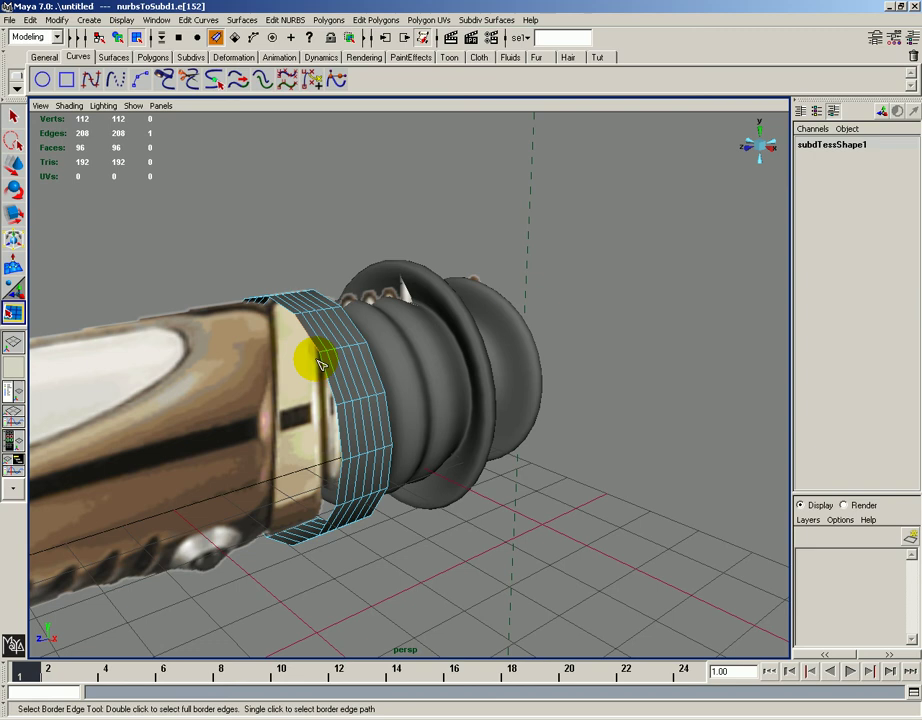
left_click_drag(337, 397, 399, 364, "alt")
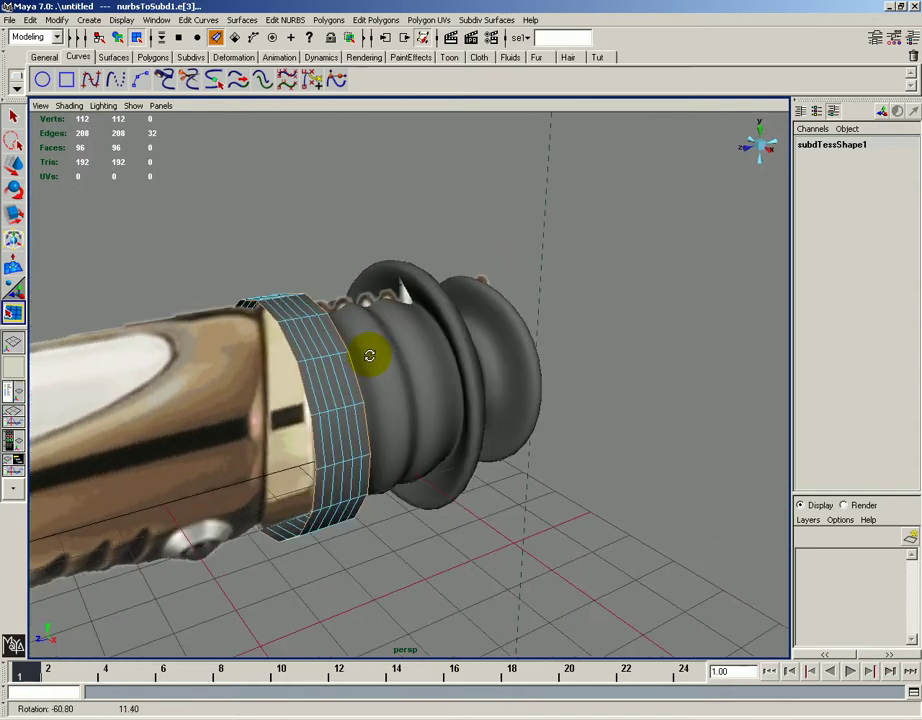
- Extrude the collar's border edges twice and pull them inward to form thick rims at both ends
left_click(383, 21)
left_click(405, 116)
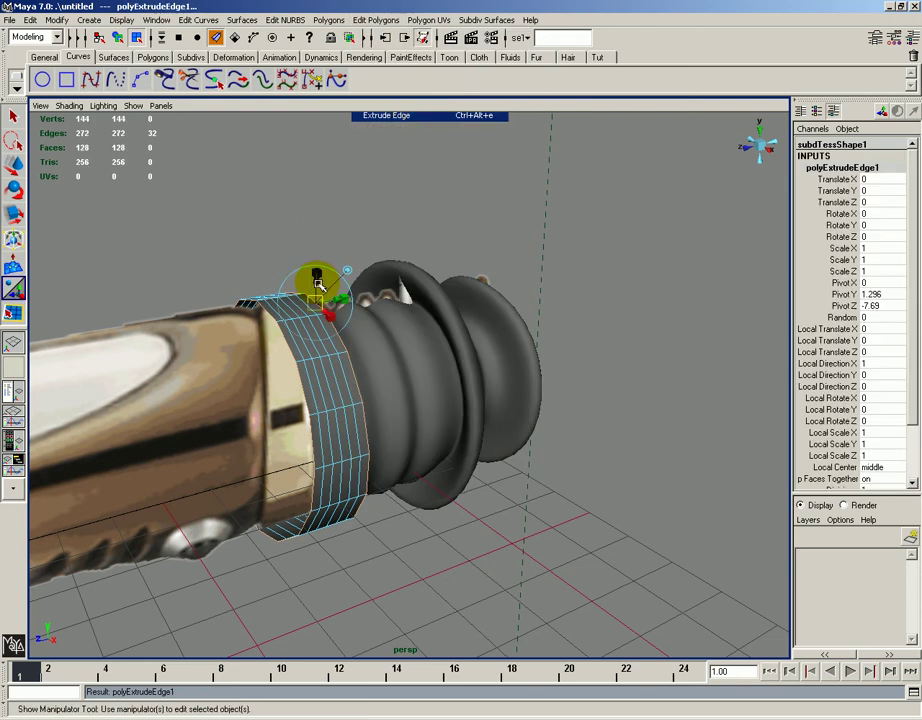
left_click_drag(317, 283, 314, 355)
key("g")
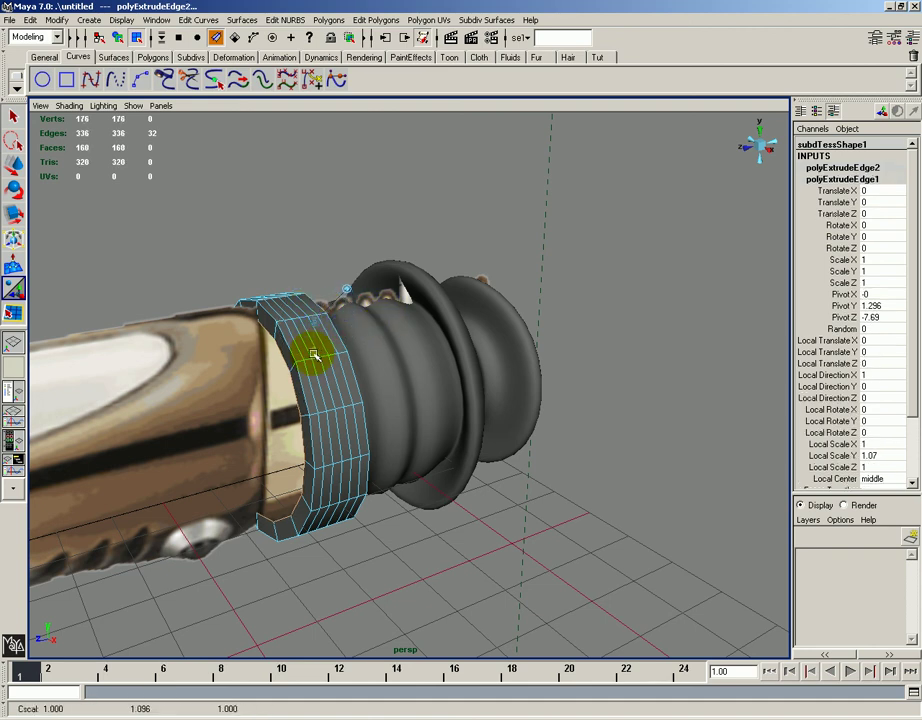
key("r")
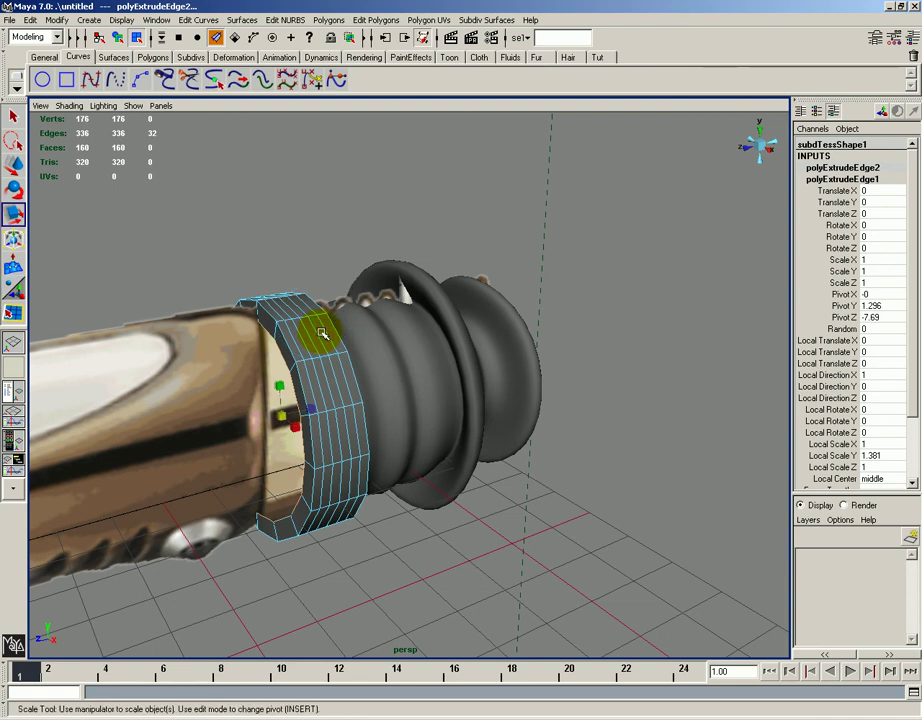
left_click_drag(283, 416, 302, 383)
- Return the extruded polygon collar to object mode and convert it to a subdivision surface
key("F8")
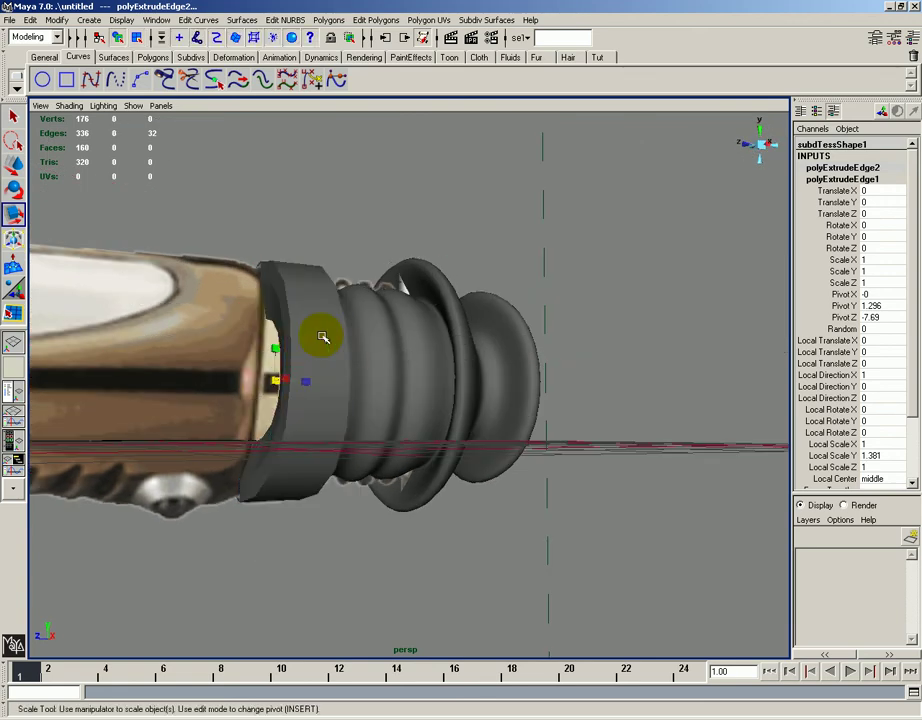
left_click(318, 344)
left_click(316, 332)
left_click(305, 337)
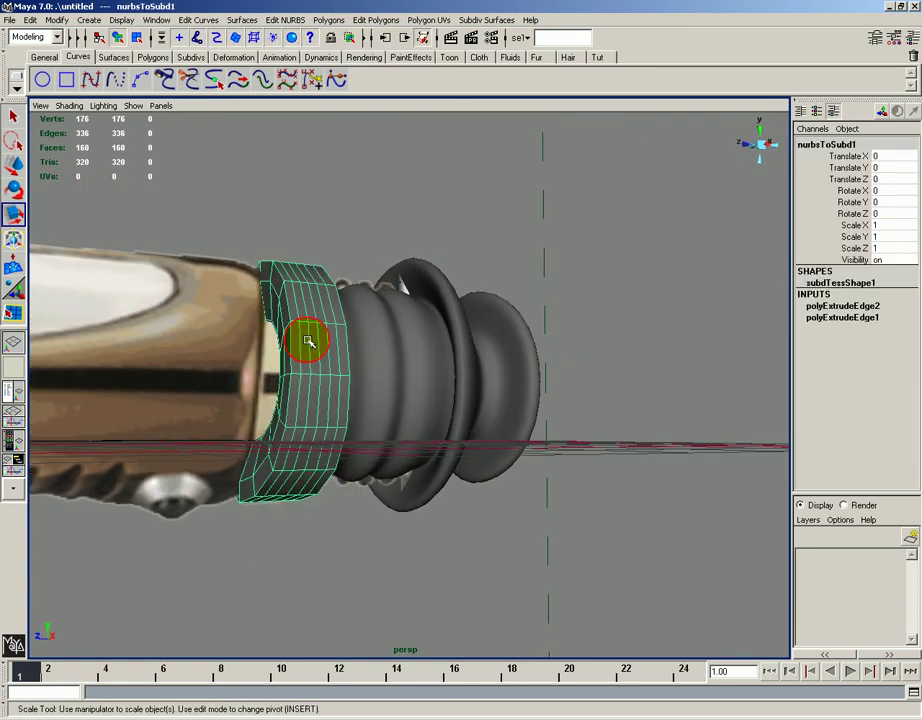
key("q")
left_click(313, 347)
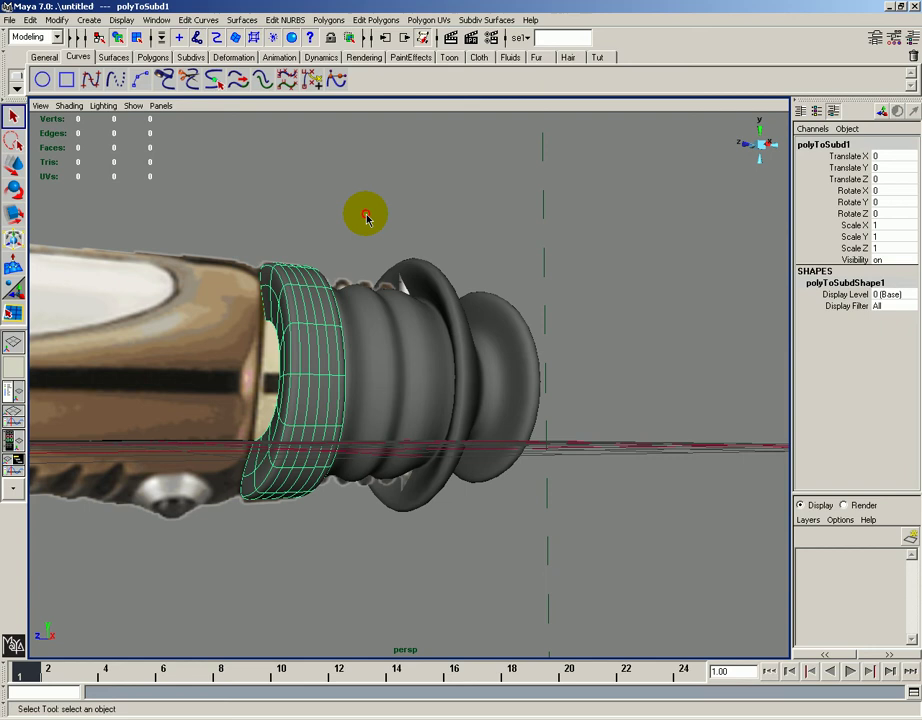
left_click(366, 214)
left_click_drag(366, 214, 261, 405, "alt")
left_click(360, 348)
left_click(247, 407)
- In the side view, shift the collar's lower subdivision vertices toward the ribbed sleeve, moving the lowest rows farther
key("space")
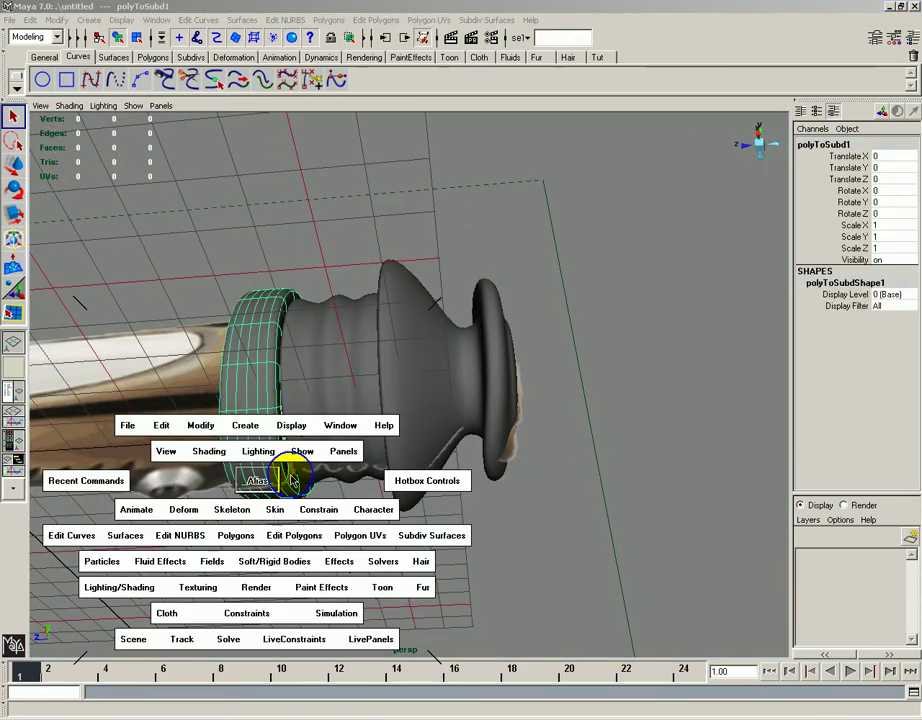
scroll(305, 469, "up", 3)
scroll(342, 426, "up", 2)
right_click(330, 463)
left_click(320, 463)
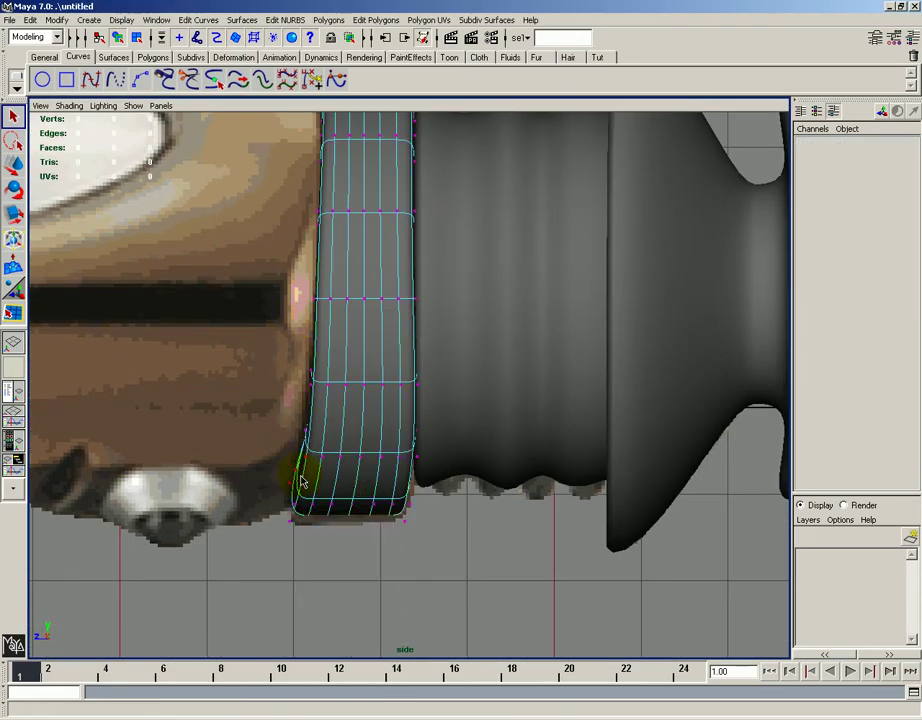
left_click_drag(316, 505, 438, 589)
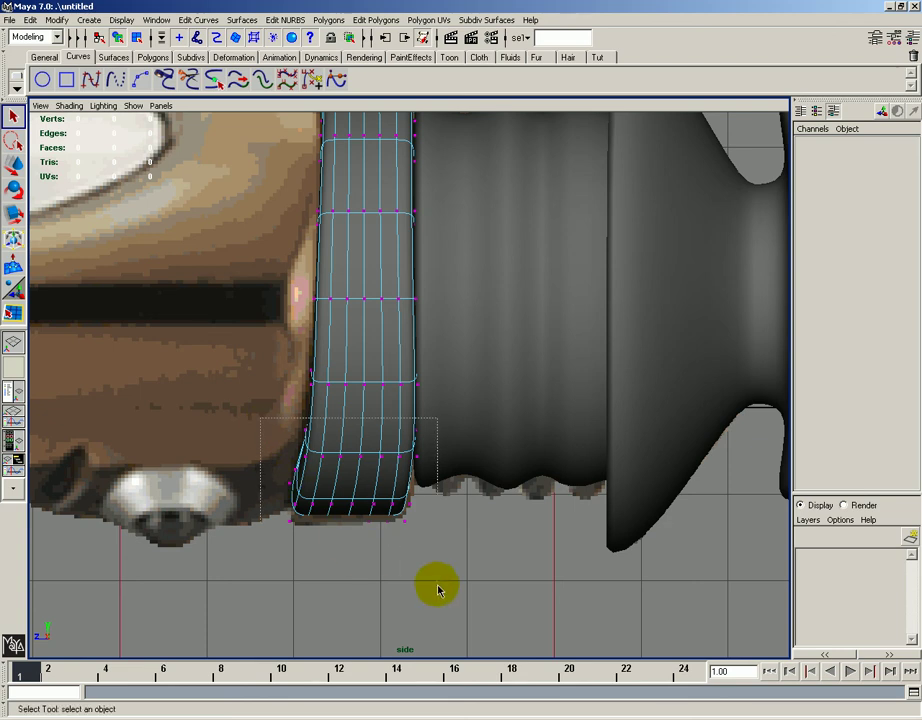
key("w")
left_click_drag(344, 478, 346, 483)
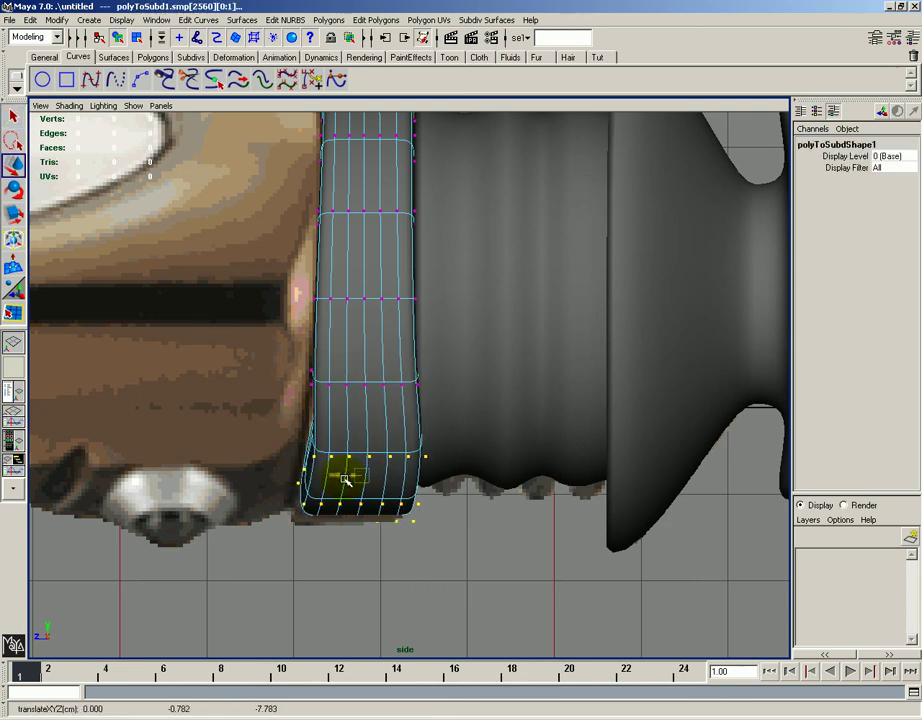
left_click_drag(269, 463, 437, 575)
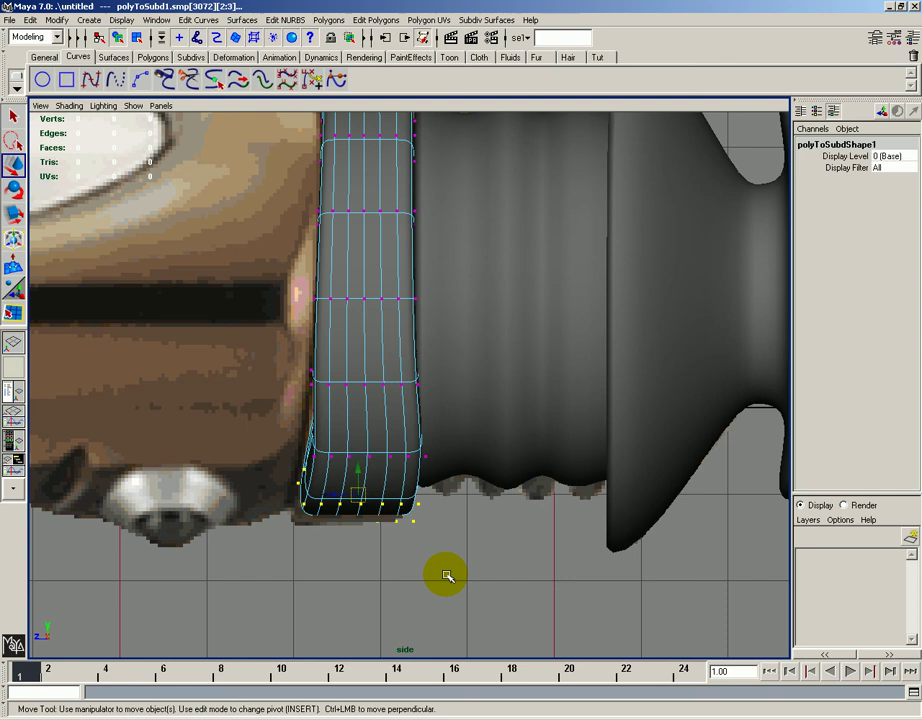
left_click_drag(335, 496, 354, 500)
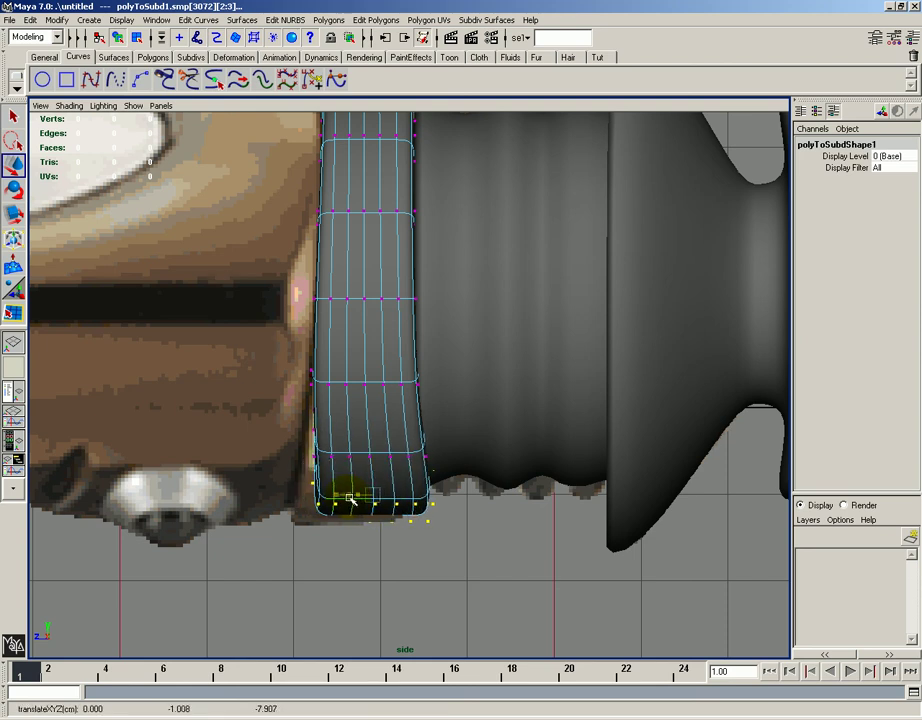
- Pull the collar's lower body-side vertices back toward the handle body, leave vertex editing and return to the perspective view
left_click_drag(280, 404, 330, 540)
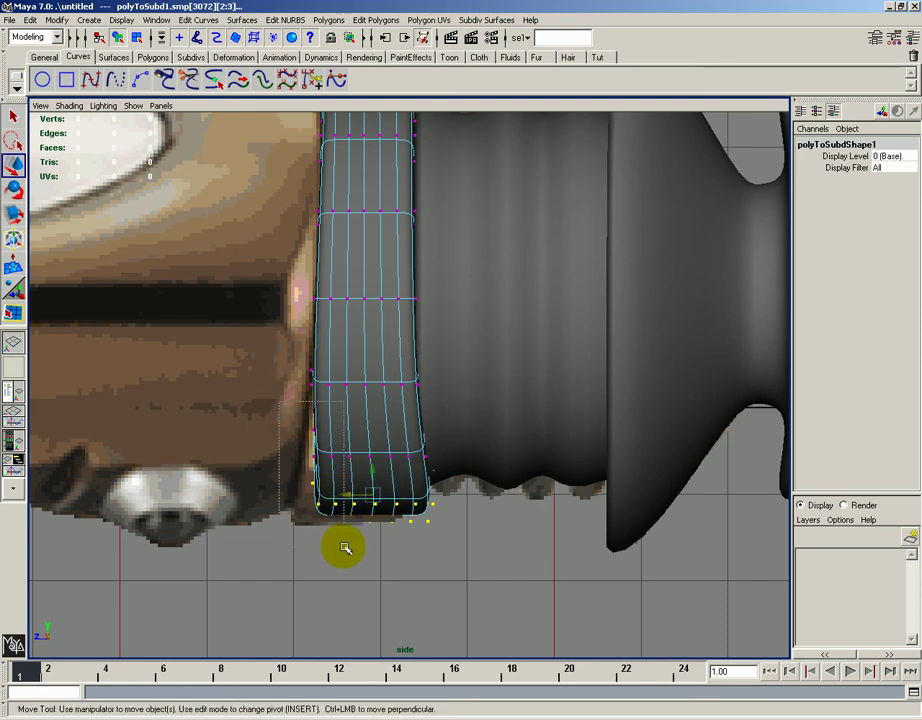
left_click_drag(320, 463, 297, 466)
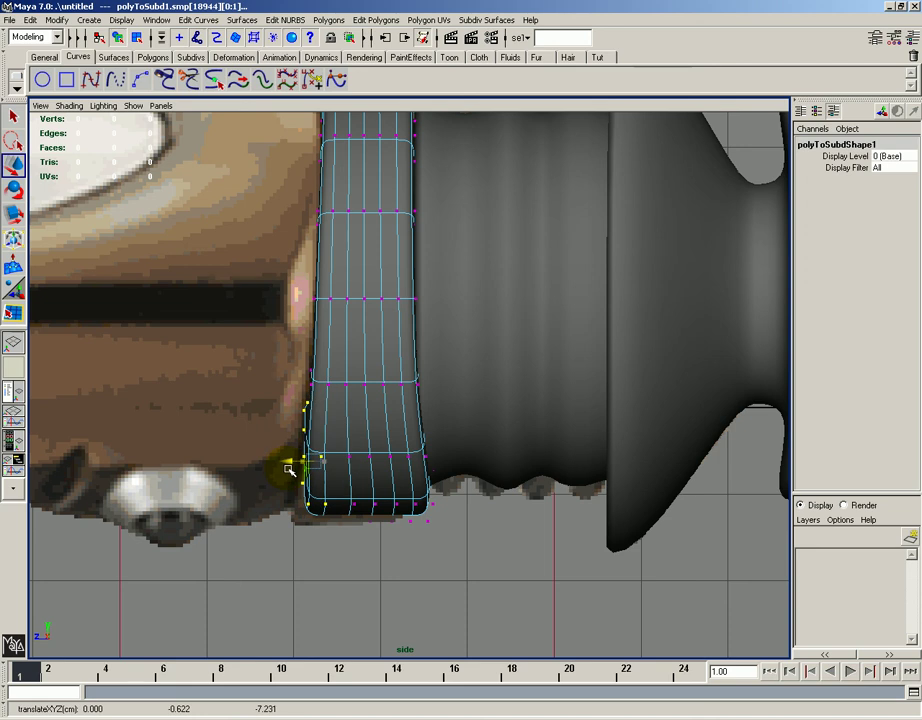
left_click_drag(300, 442, 291, 494)
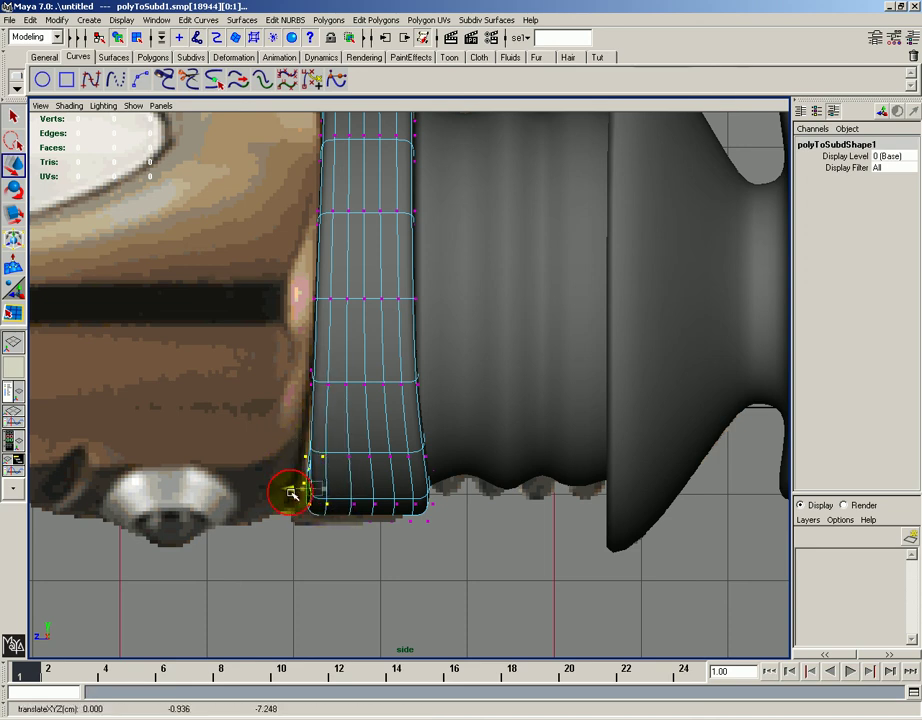
right_click_drag(354, 450, 370, 434)
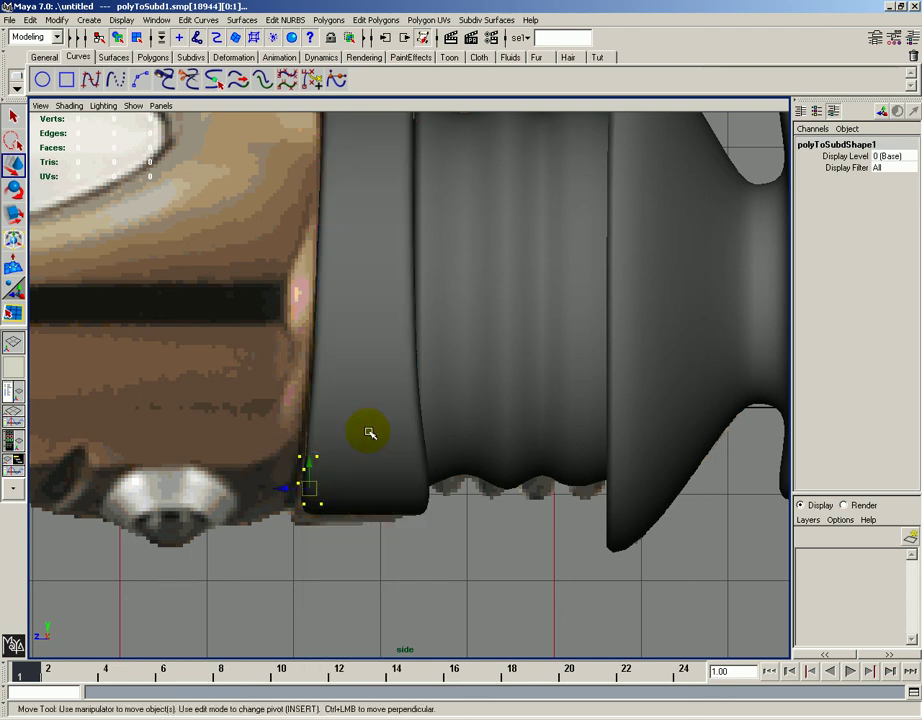
key("space")
left_click_drag(363, 428, 425, 445)
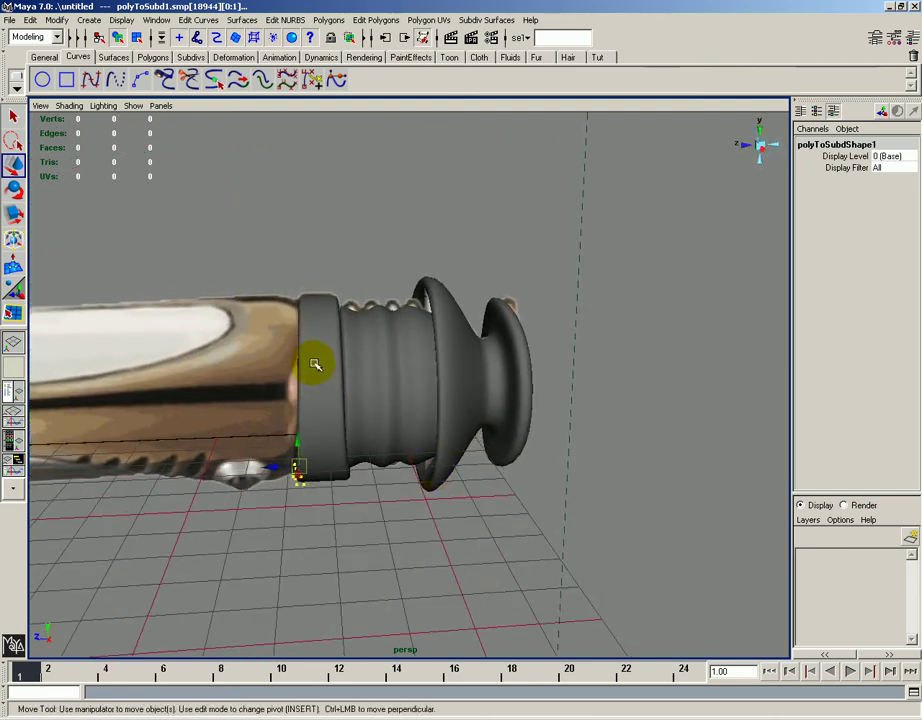